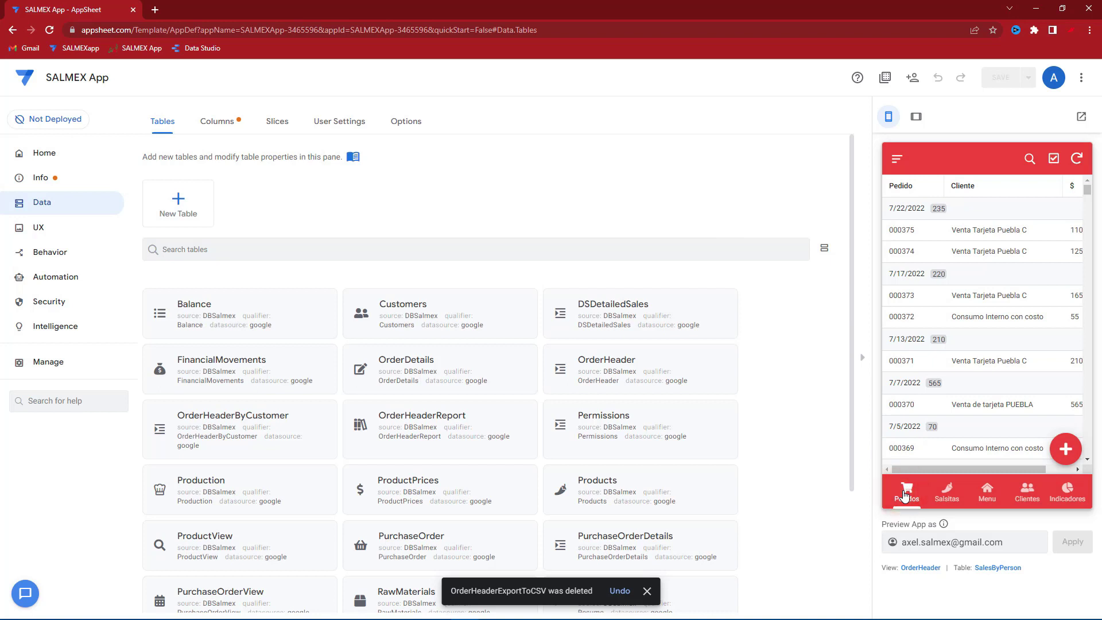
Step: Flip the preview from Clientes back to the Pedidos list, then dismiss the deletion notice
click(1025, 493)
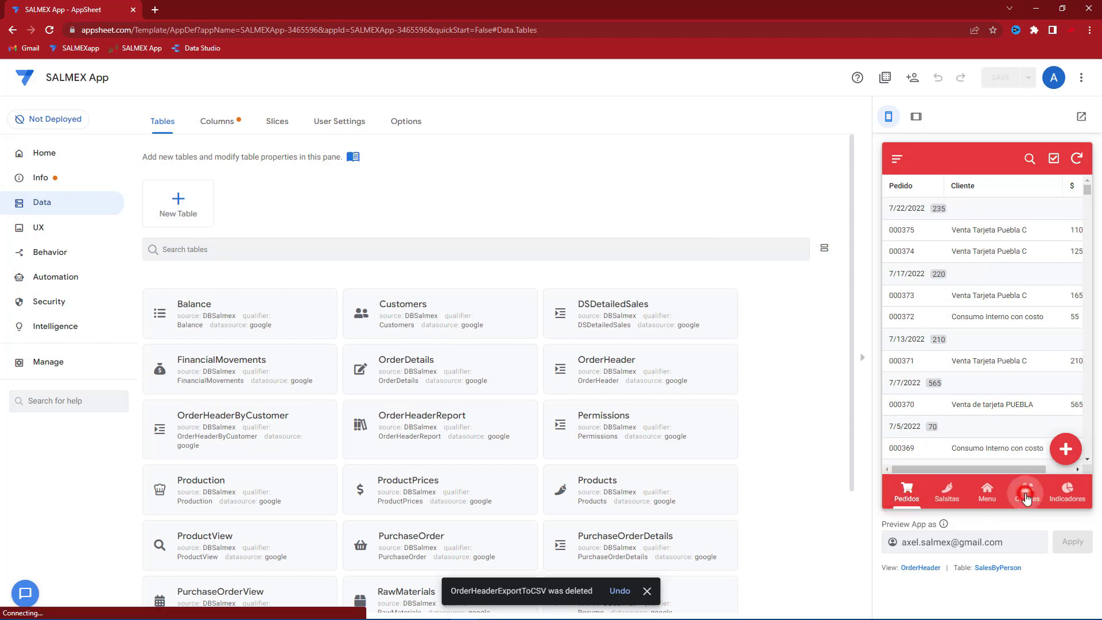
click(906, 493)
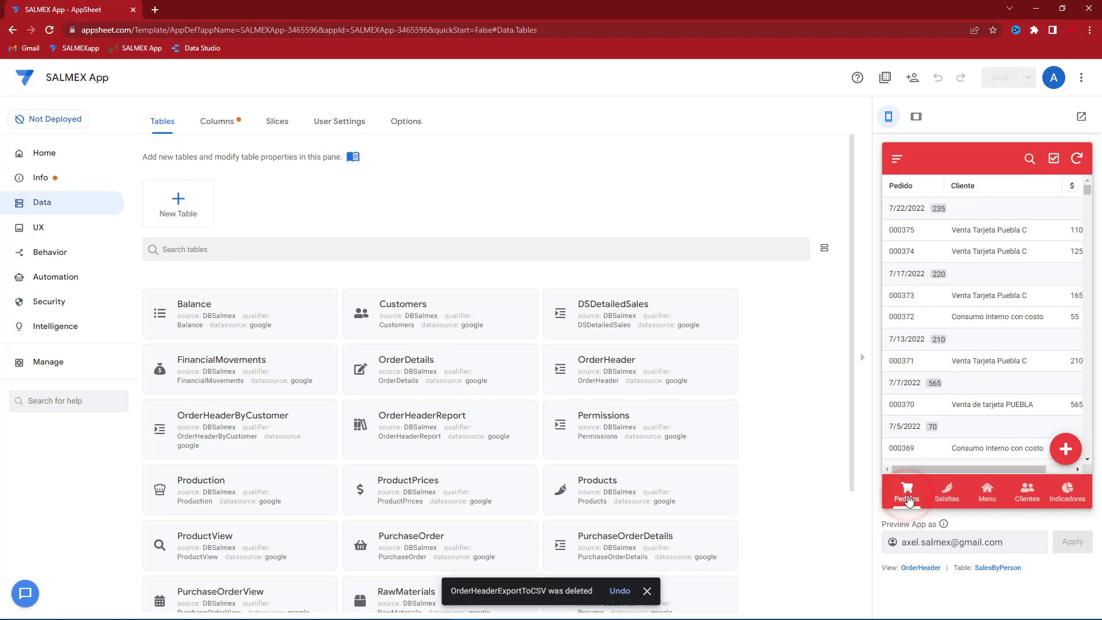
click(650, 592)
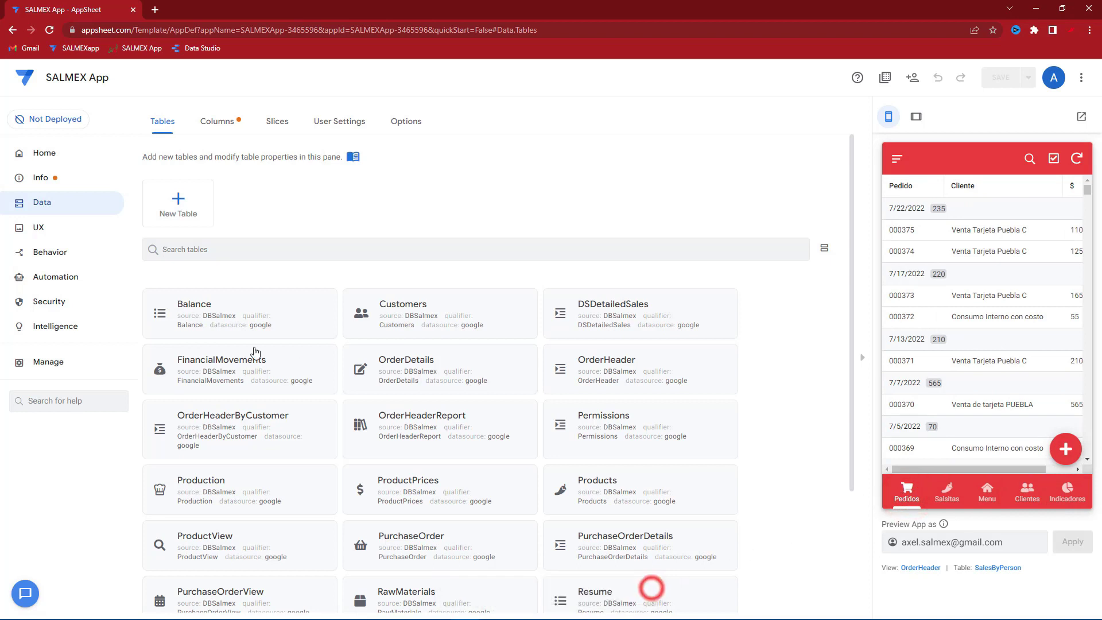
Step: Under Behavior, add a new action and name it OrderHeaderExportToCSV
click(53, 260)
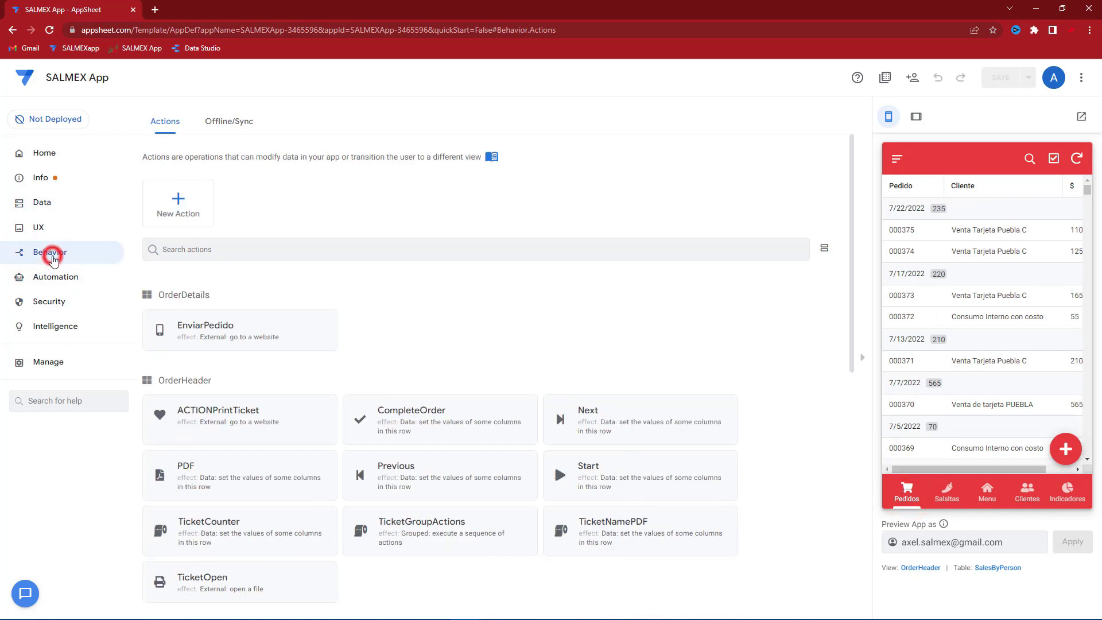
click(174, 204)
drag(347, 197, 283, 194)
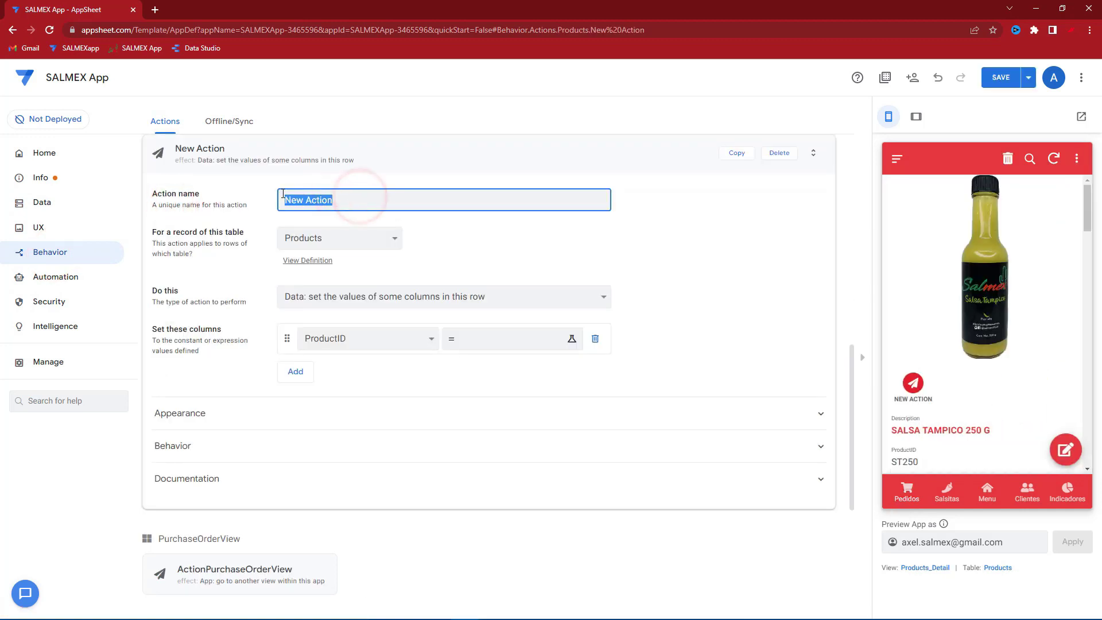
text(OrderHeaderExportToCSV)
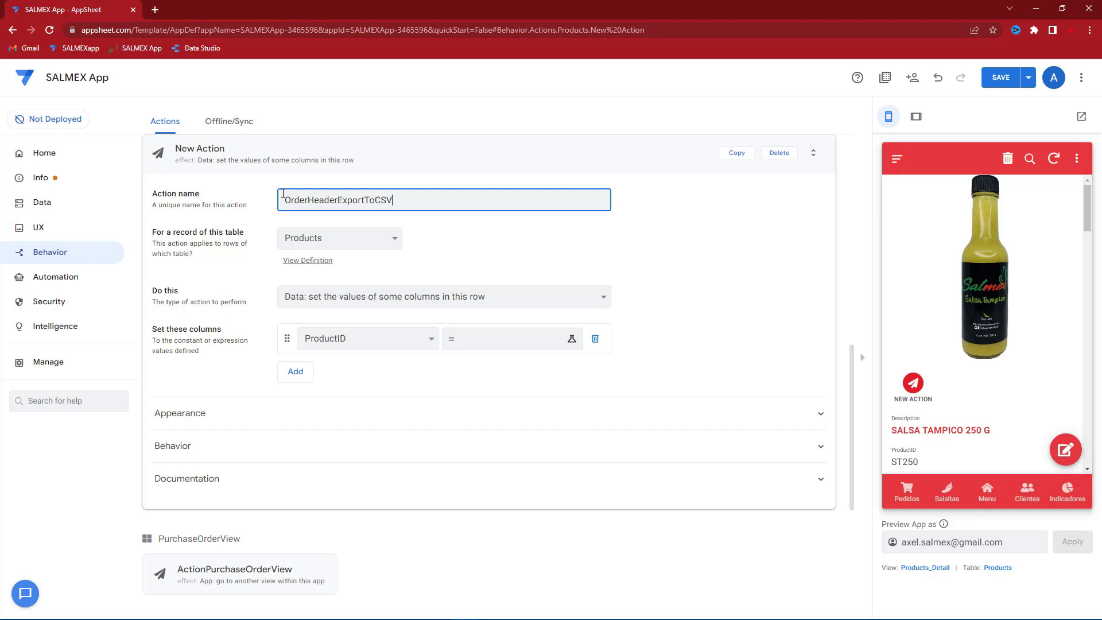
drag(460, 194, 275, 203)
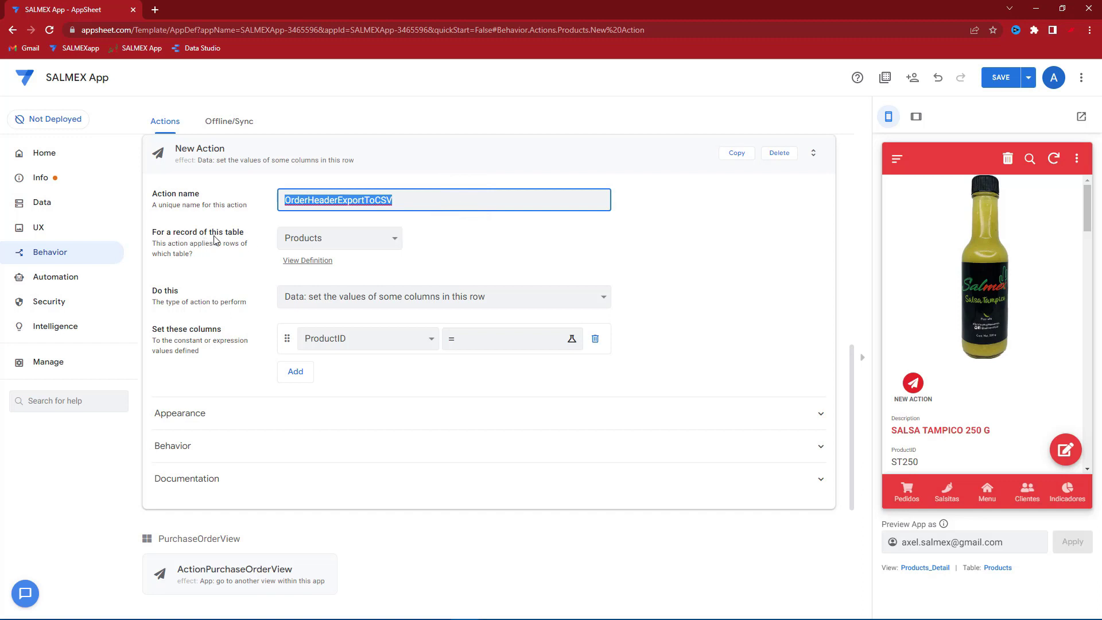
click(295, 238)
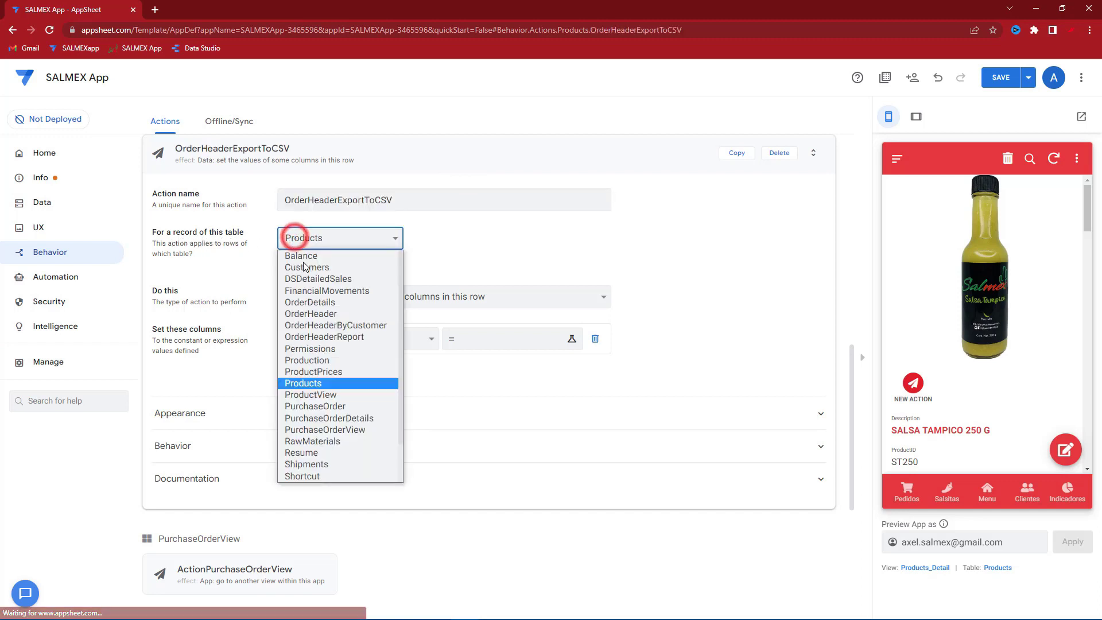
Step: Point the action at OrderHeader, exporting the view to CSV in Spanish (Mexico) locale, and save
click(309, 314)
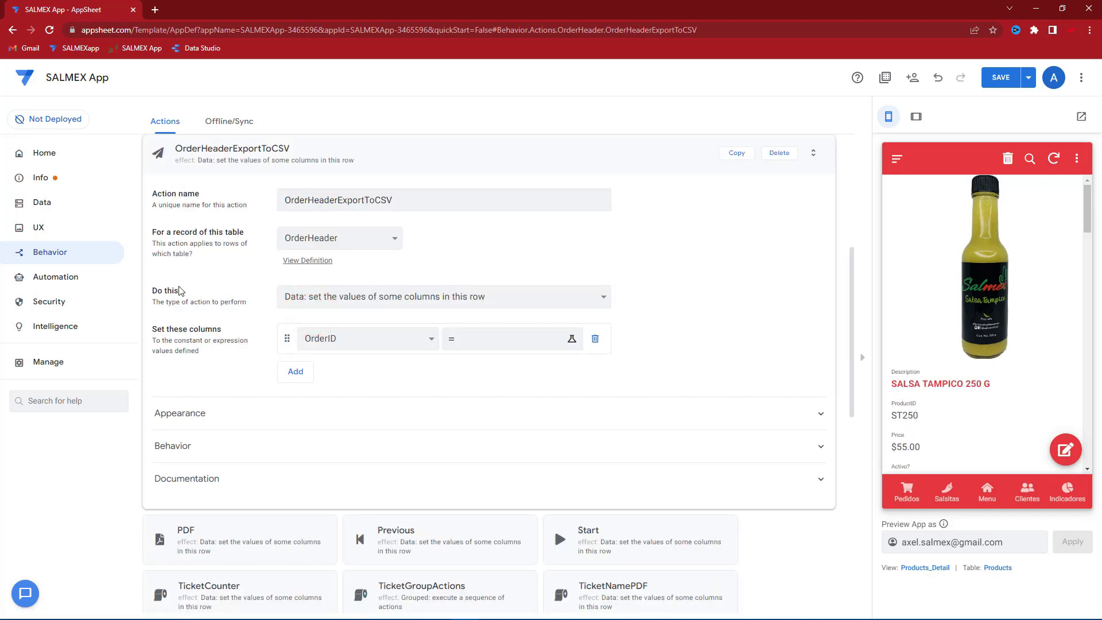
click(340, 296)
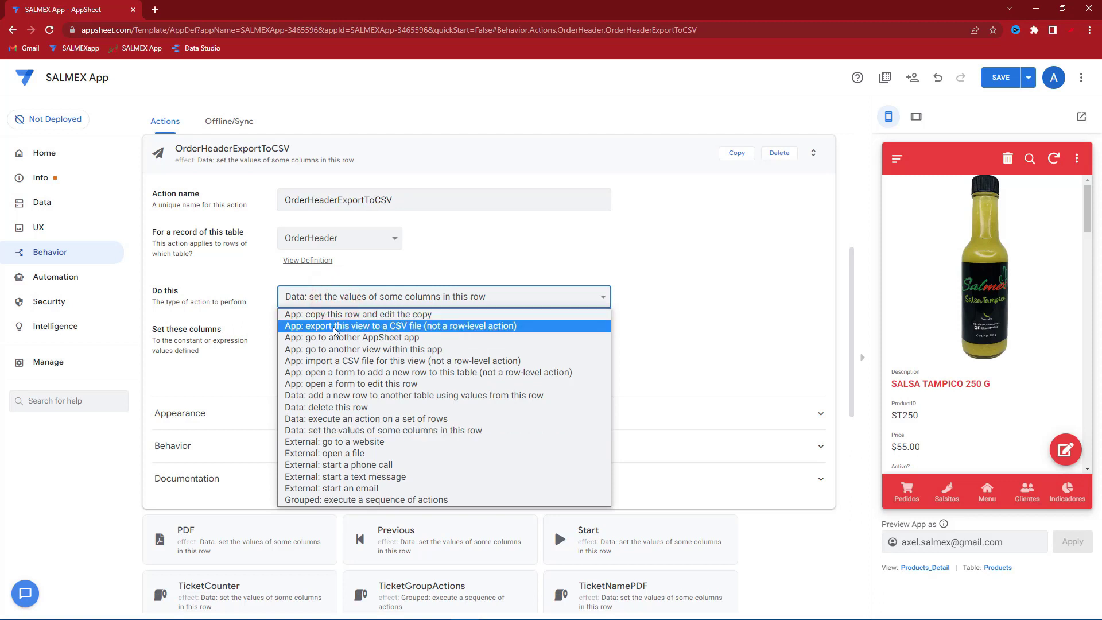
click(335, 327)
click(307, 339)
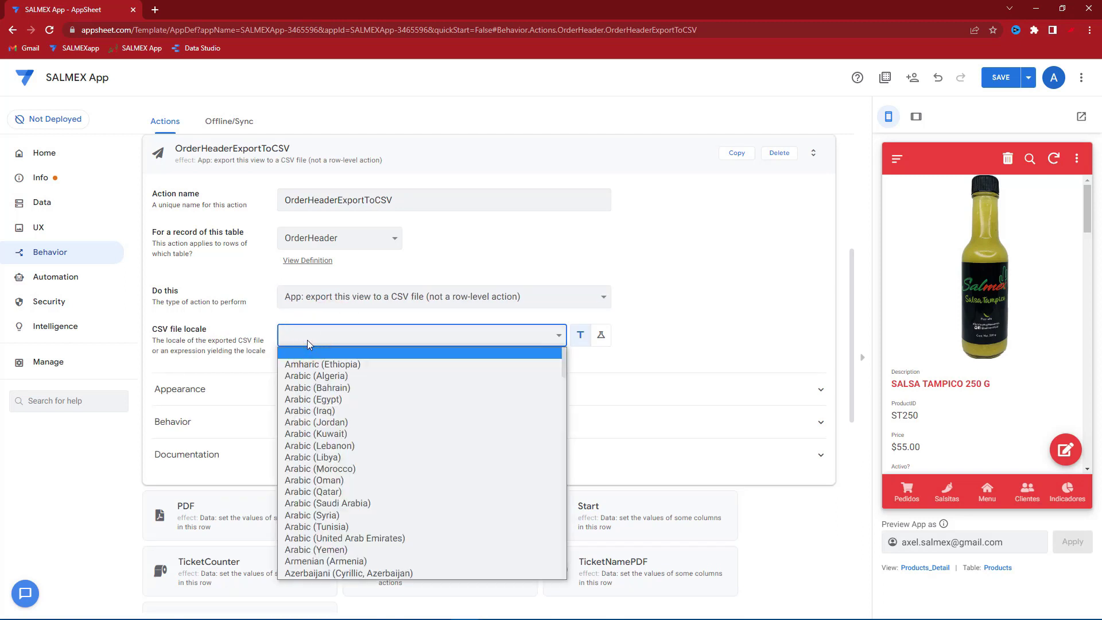
text(spanish)
scroll(390, 483, down, 5)
scroll(391, 483, down, 2)
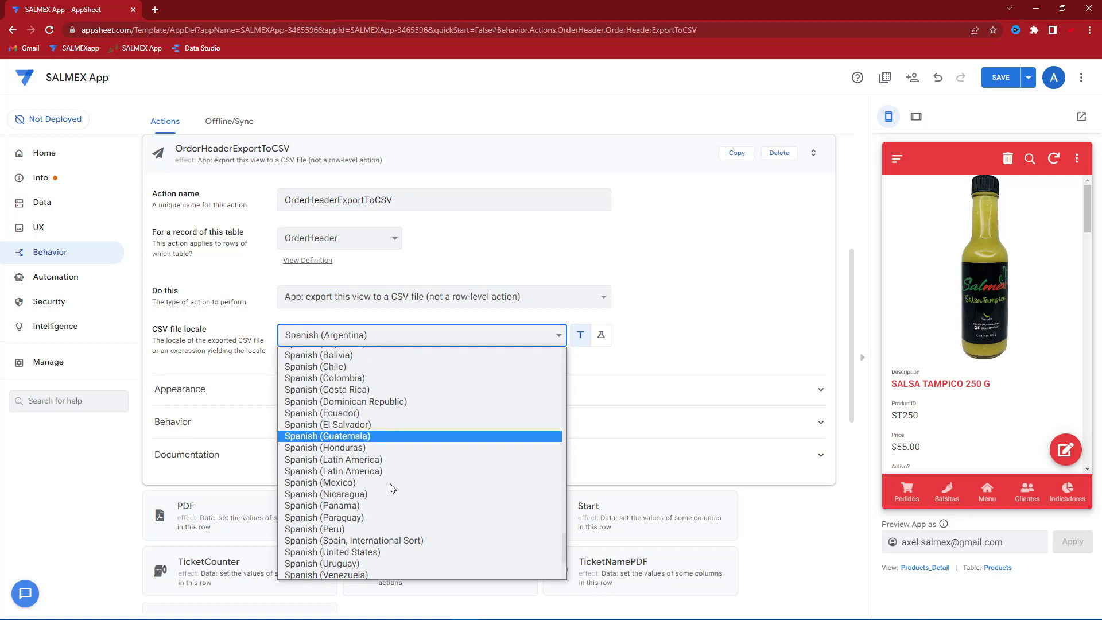
click(345, 483)
click(1008, 82)
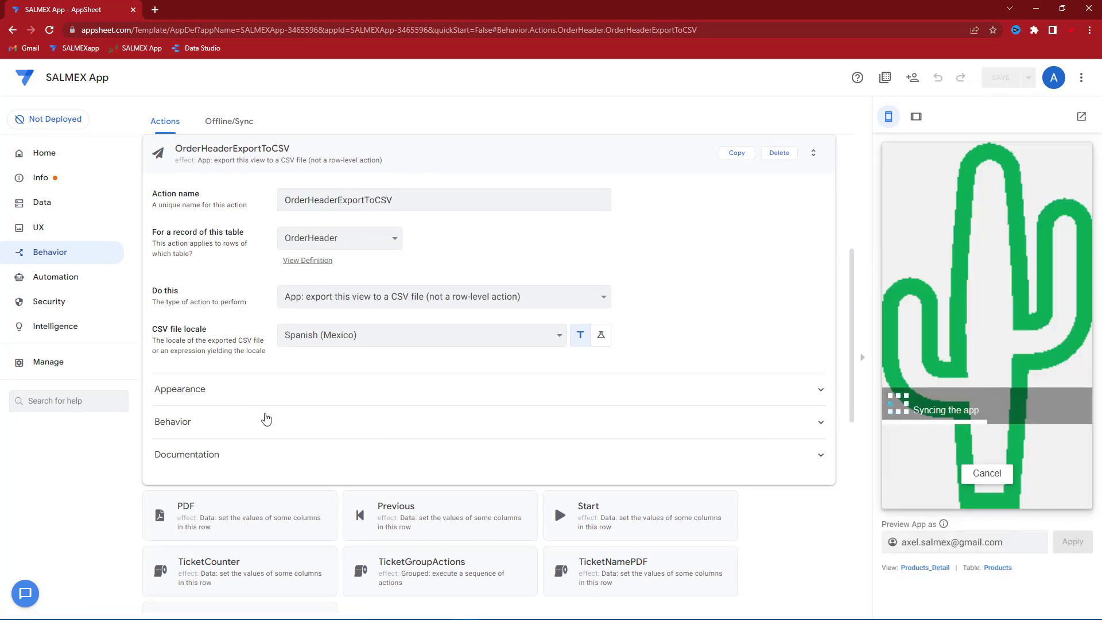
Step: Give the action the cloud-download icon and Display overlay prominence
click(201, 385)
scroll(235, 373, down, 3)
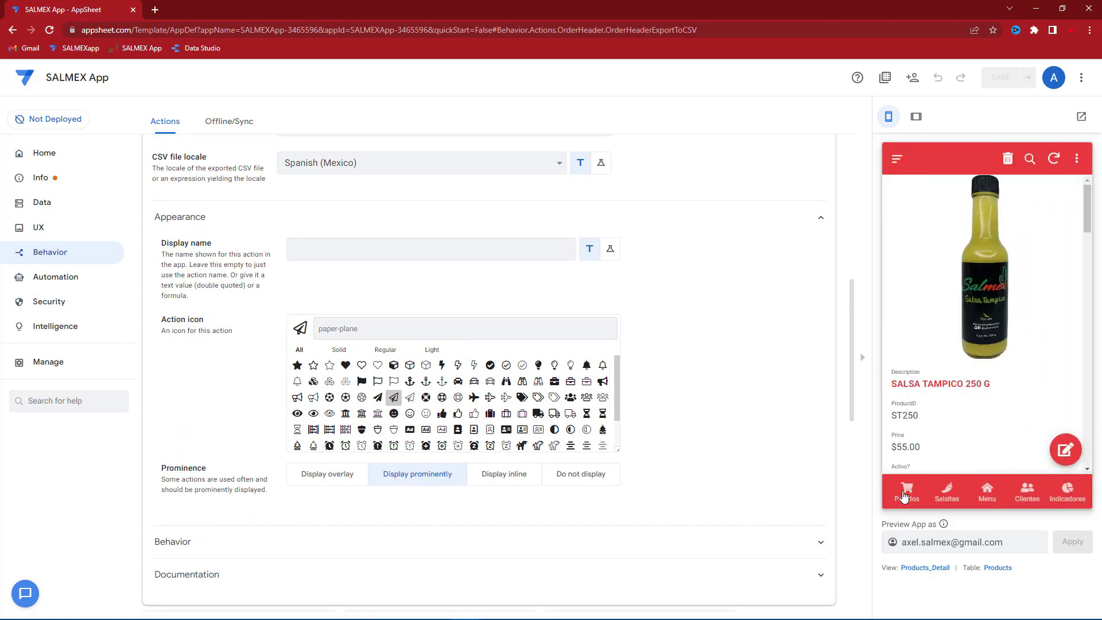
click(904, 496)
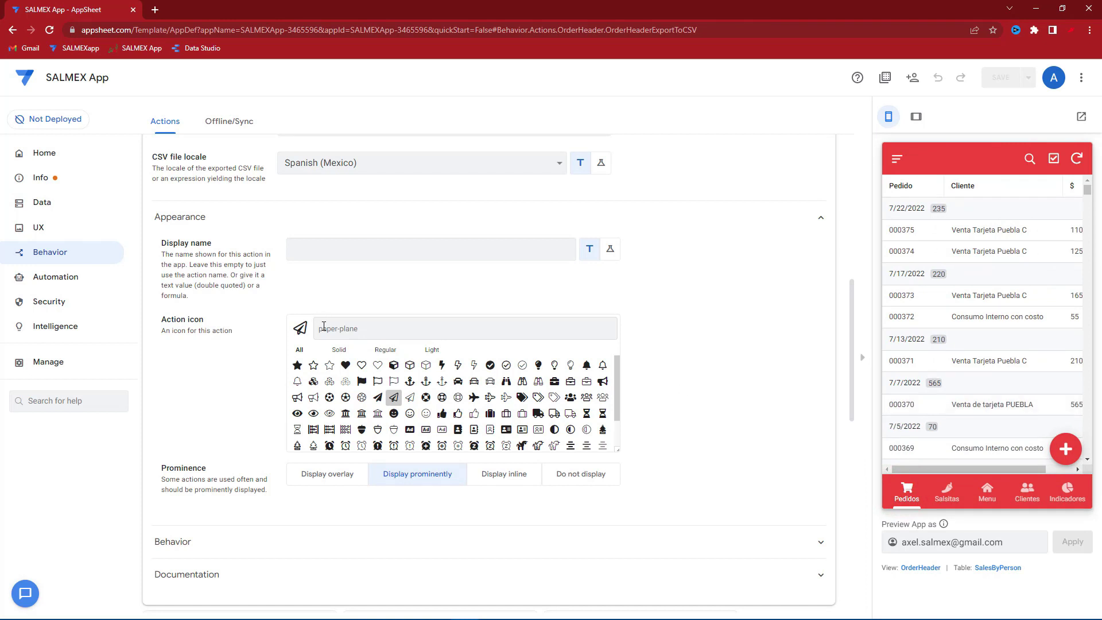
click(326, 328)
text(d)
text(sv)
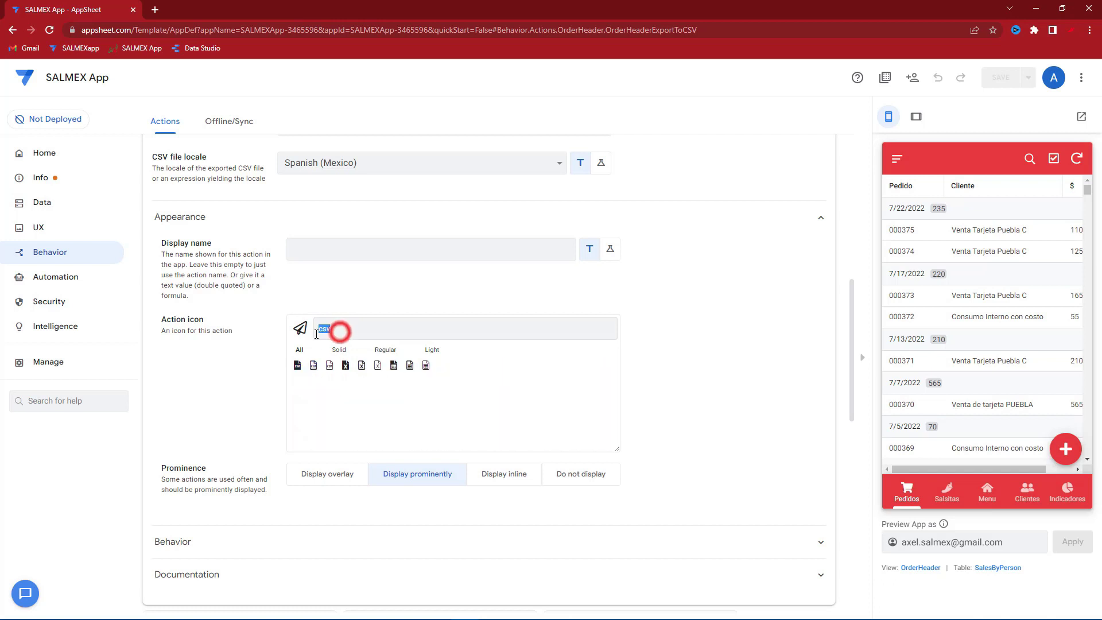
text(downl)
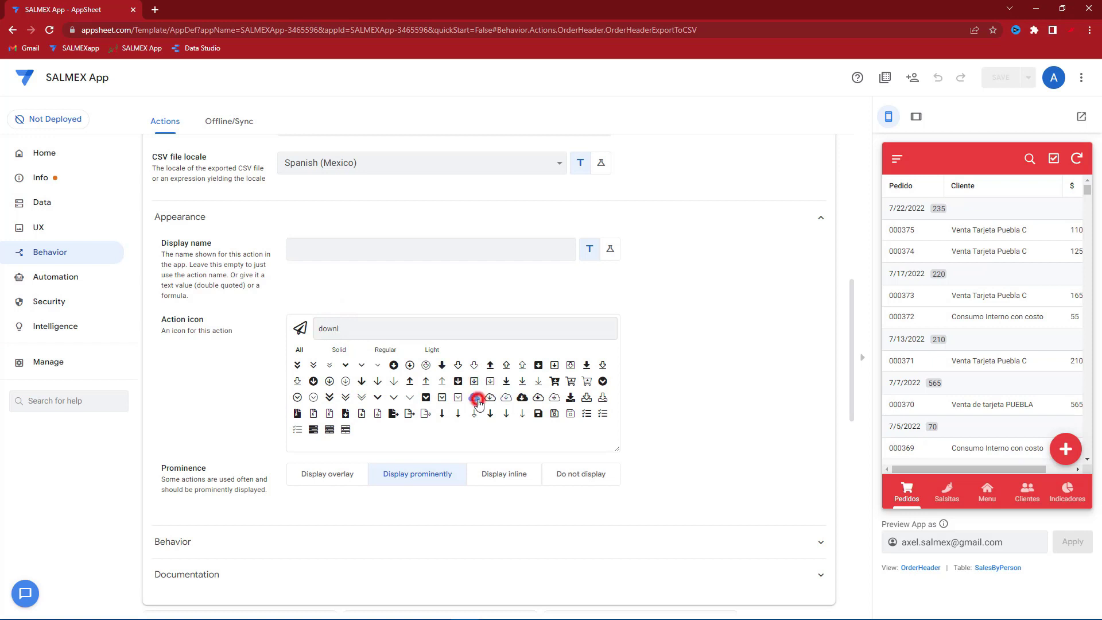
click(477, 398)
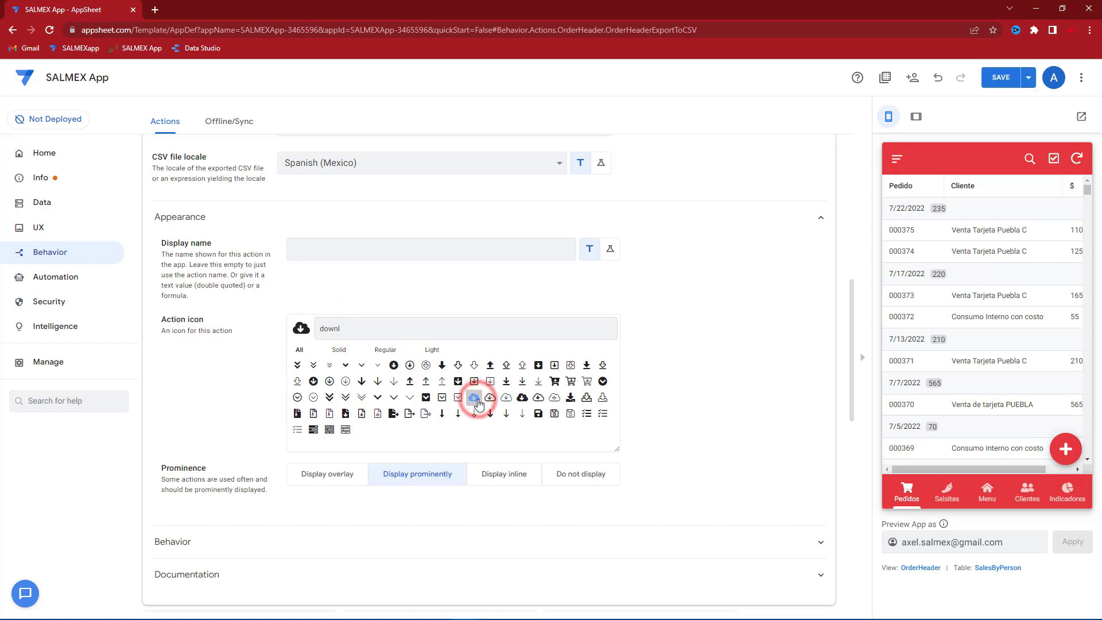
click(323, 481)
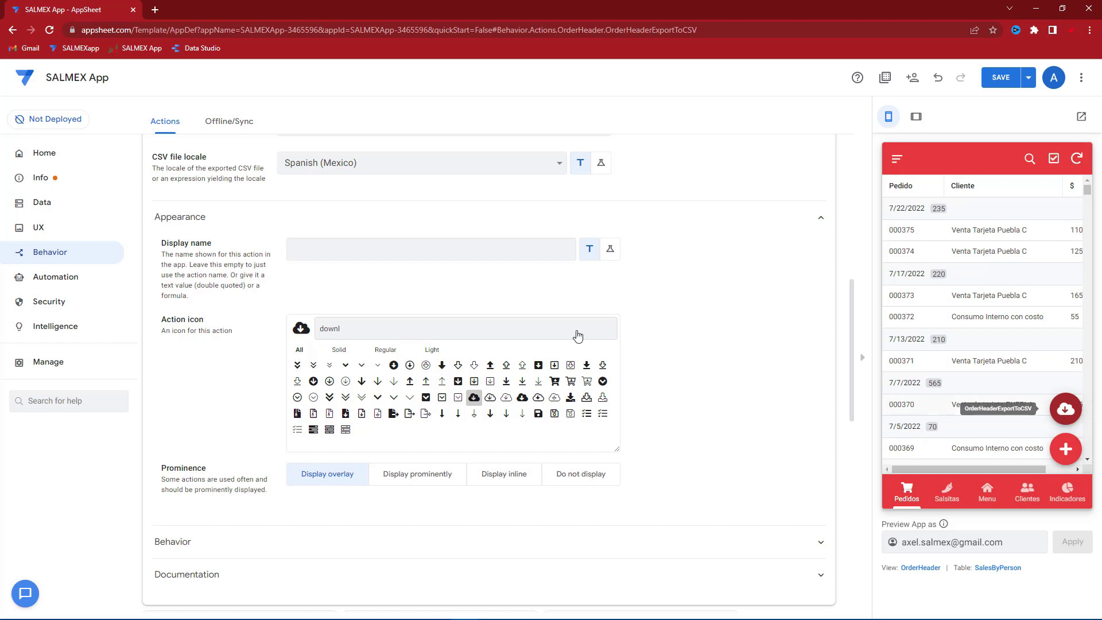
Step: Set the action's display name to 'Exportar info' and save the app
click(300, 249)
text(Exportar info)
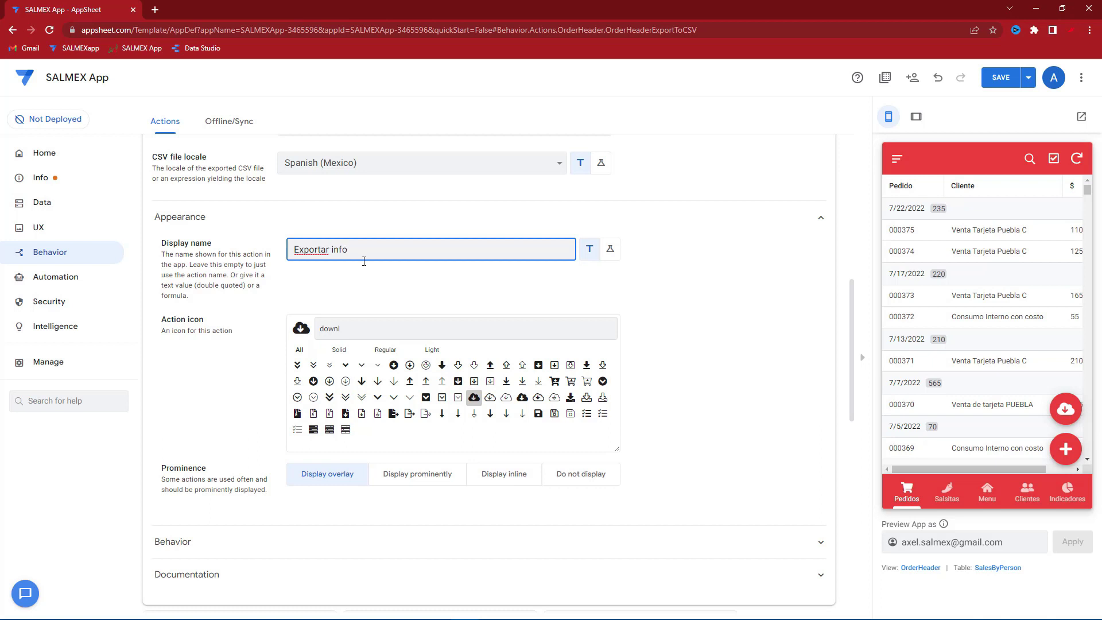
scroll(419, 292, down, 1)
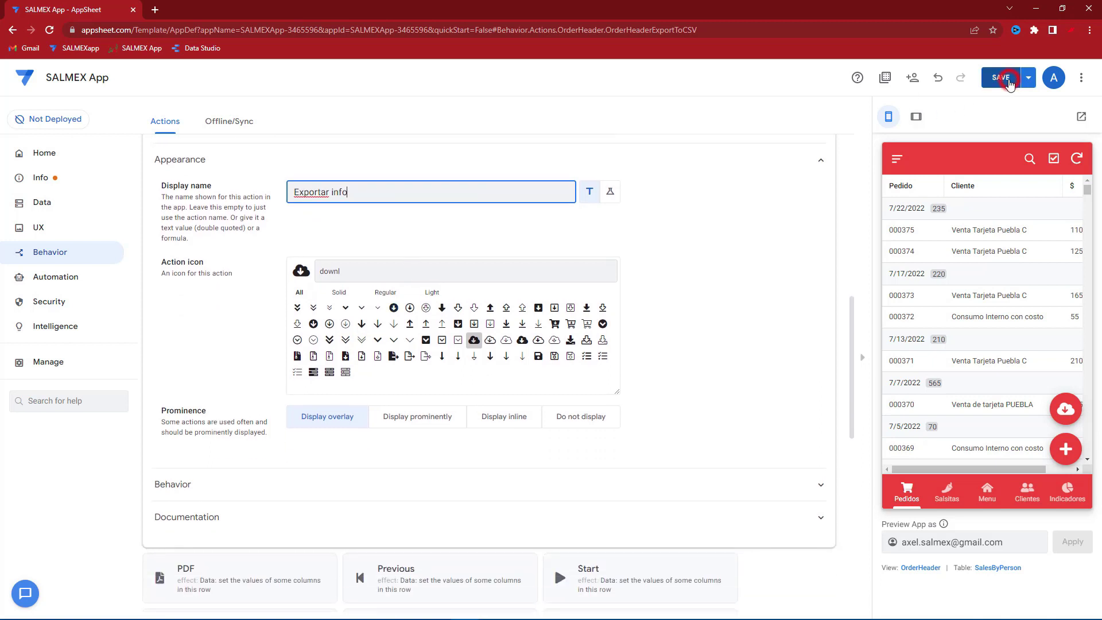
click(1008, 81)
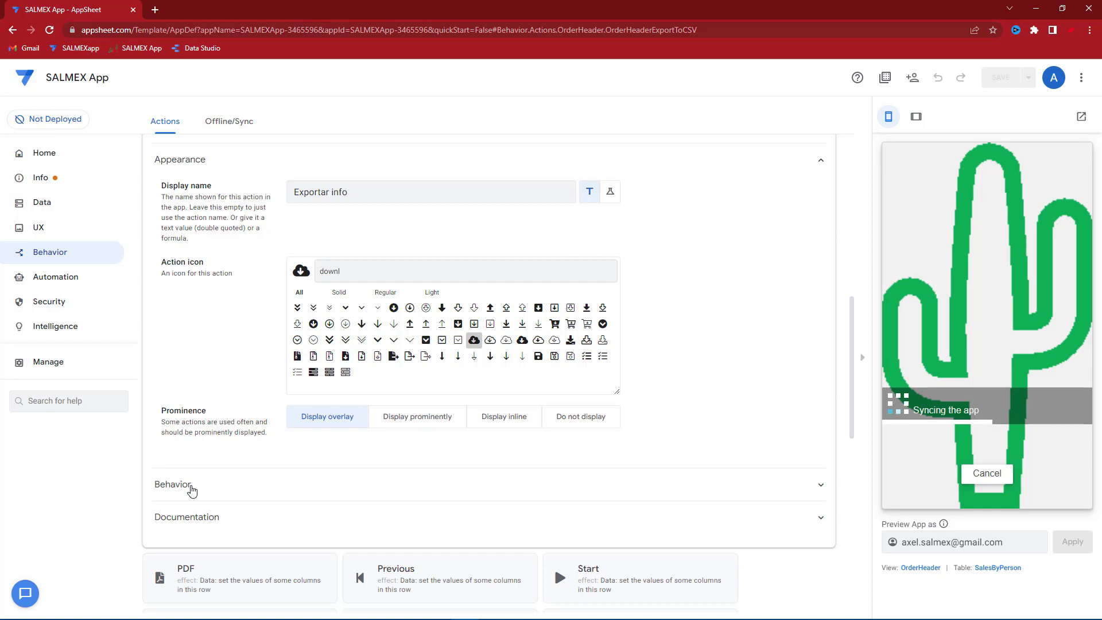
Step: Run the floating export from the preview, confirm both messages, and open the AppSheet.ViewData.2022-07-28 CSV
click(191, 488)
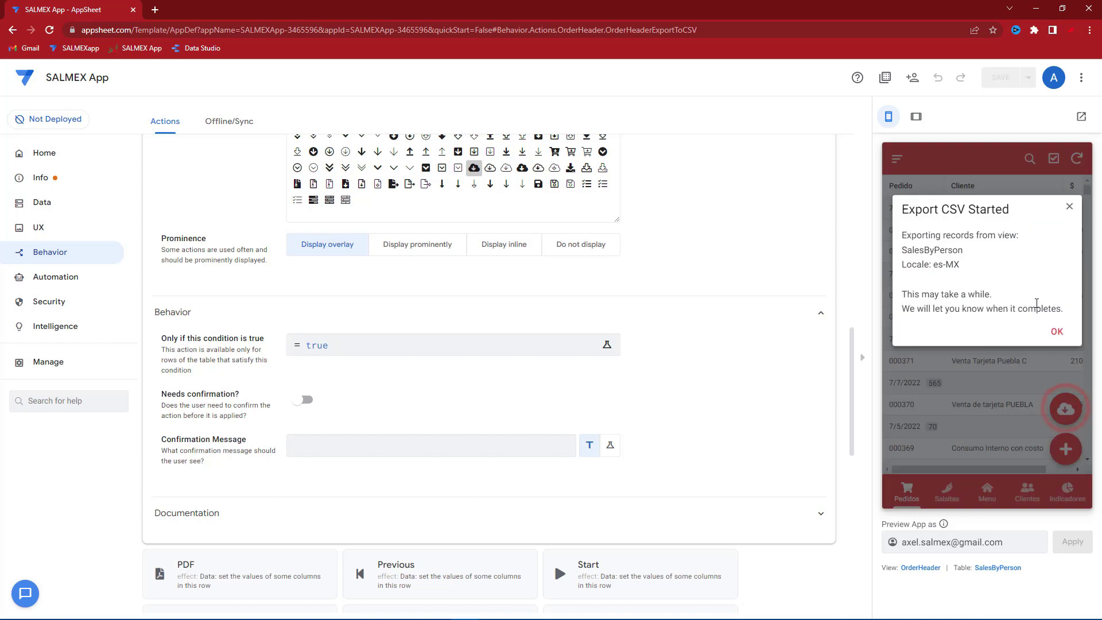
click(1056, 332)
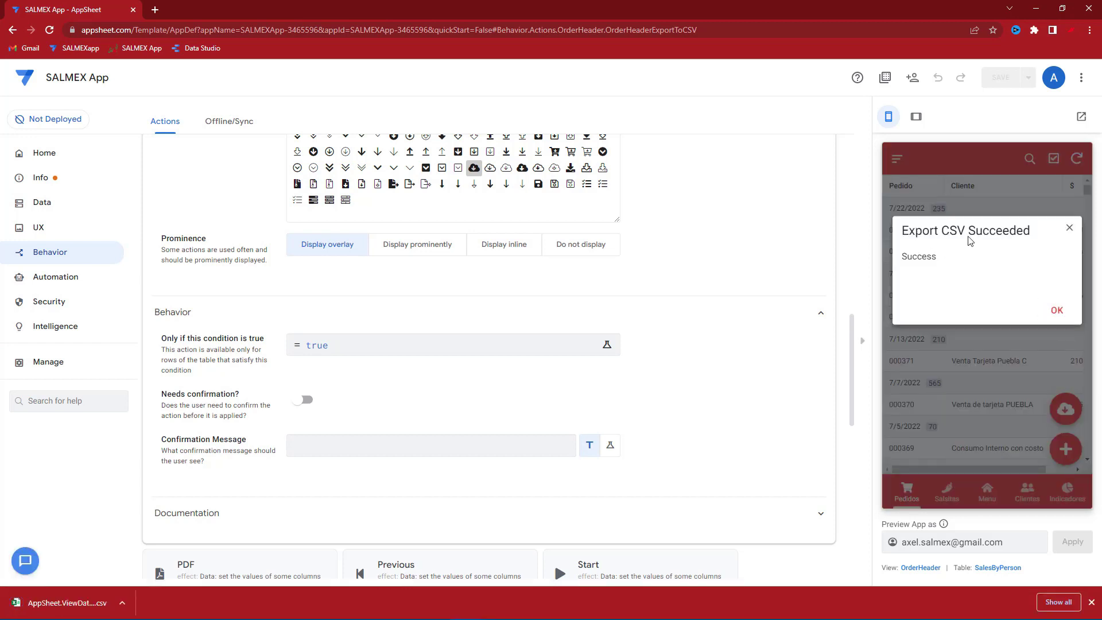
click(1061, 315)
click(46, 604)
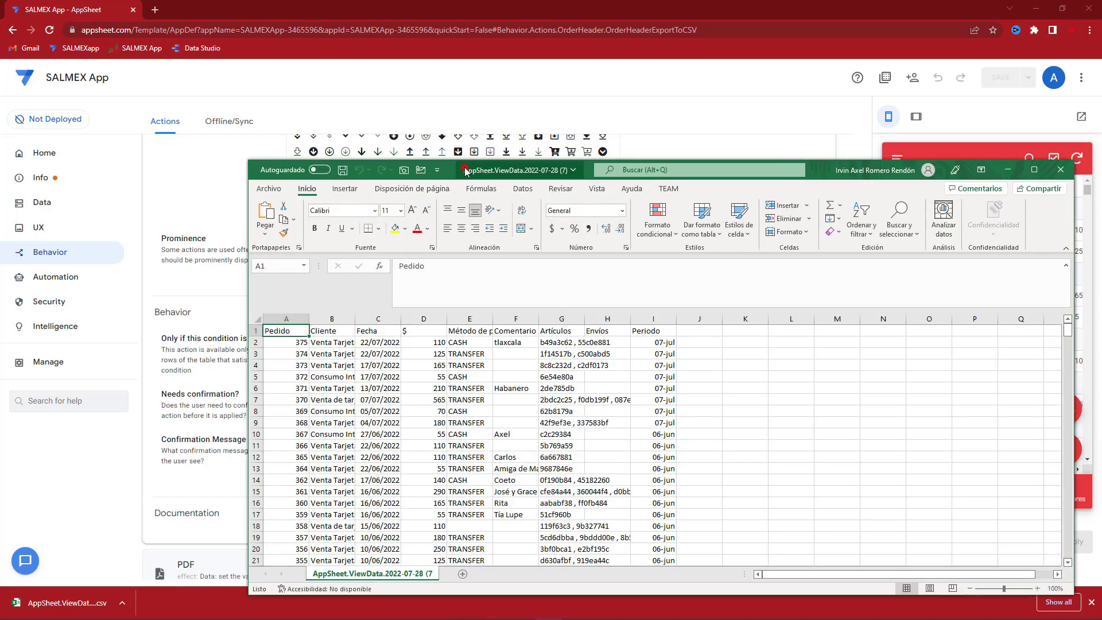
Step: Review the exported Pedido rows in Excel, minimize it, and make the action require confirmation
double_click(465, 169)
click(43, 158)
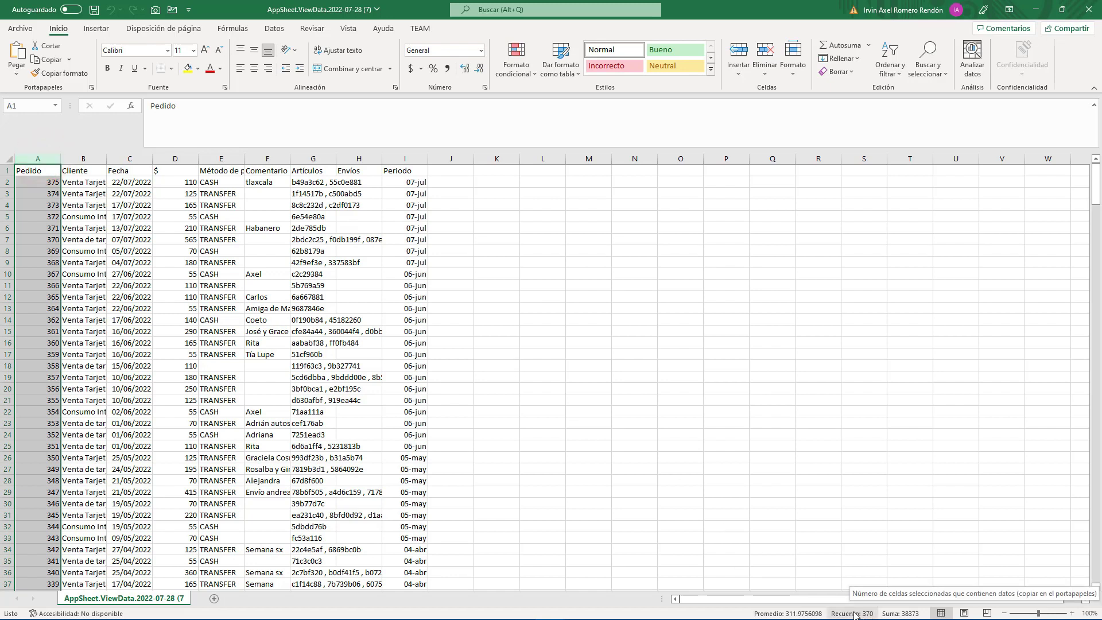
scroll(253, 434, down, 2)
scroll(253, 434, down, 3)
scroll(253, 435, down, 2)
scroll(253, 434, down, 2)
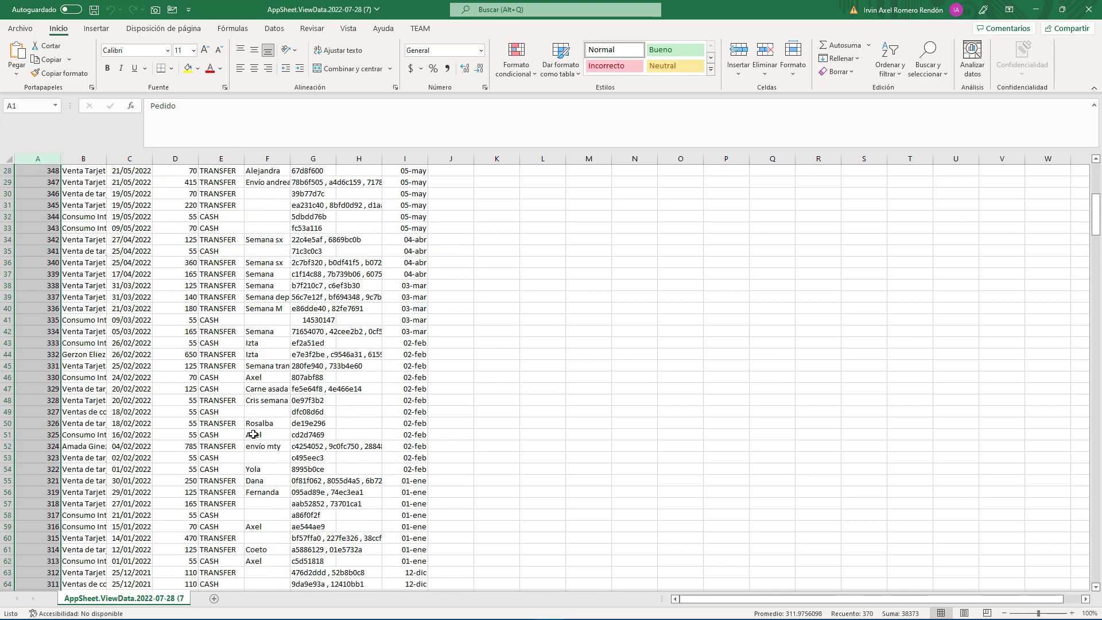
scroll(253, 435, up, 9)
click(175, 170)
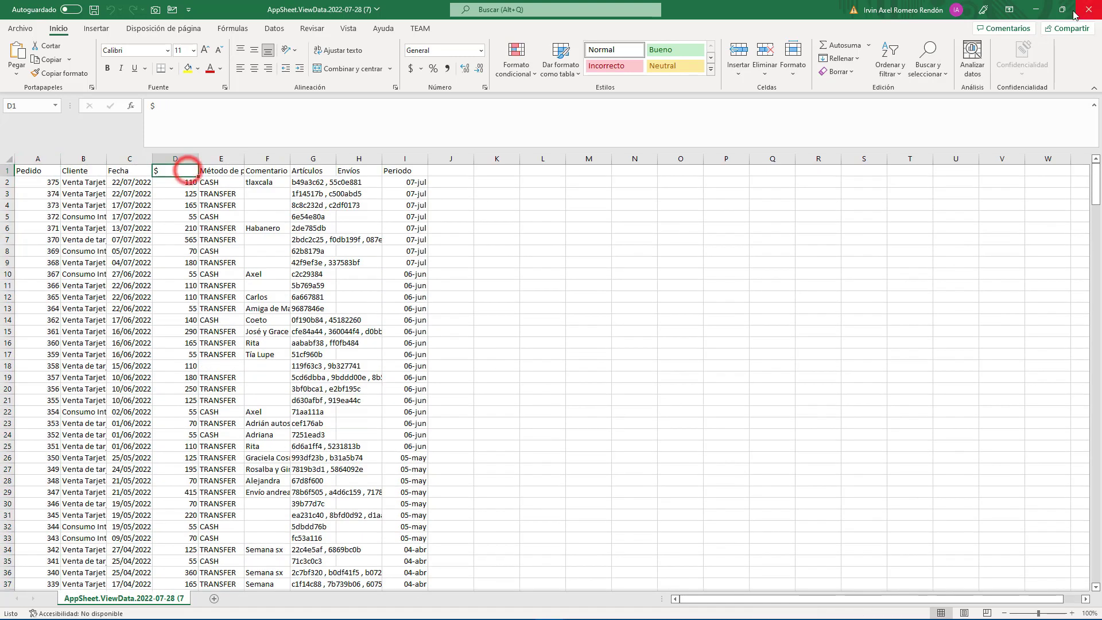
click(1036, 9)
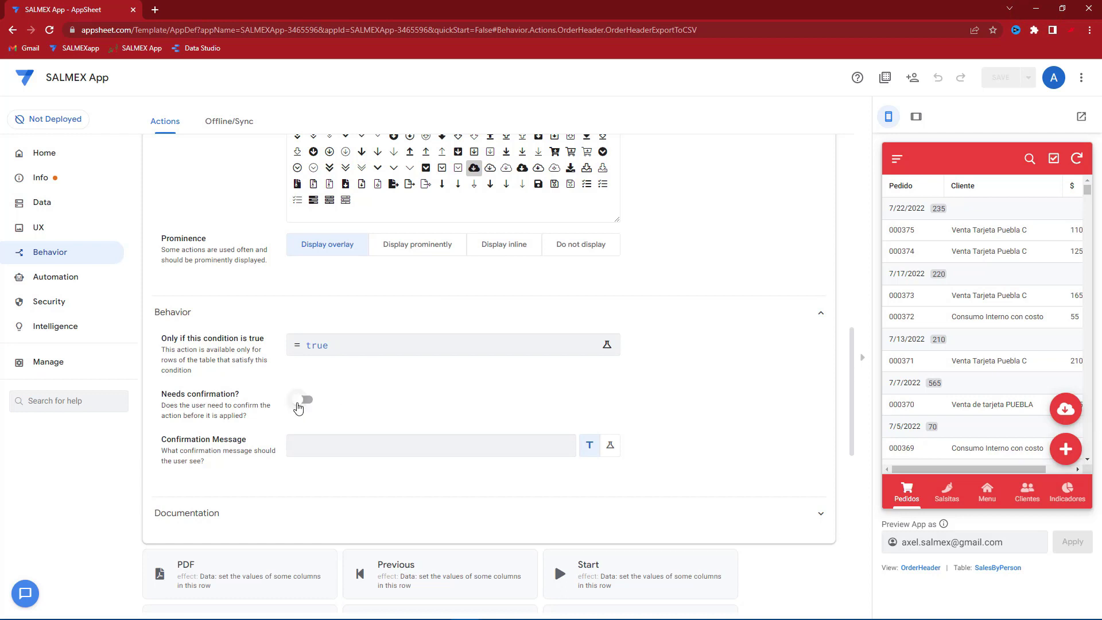
click(299, 402)
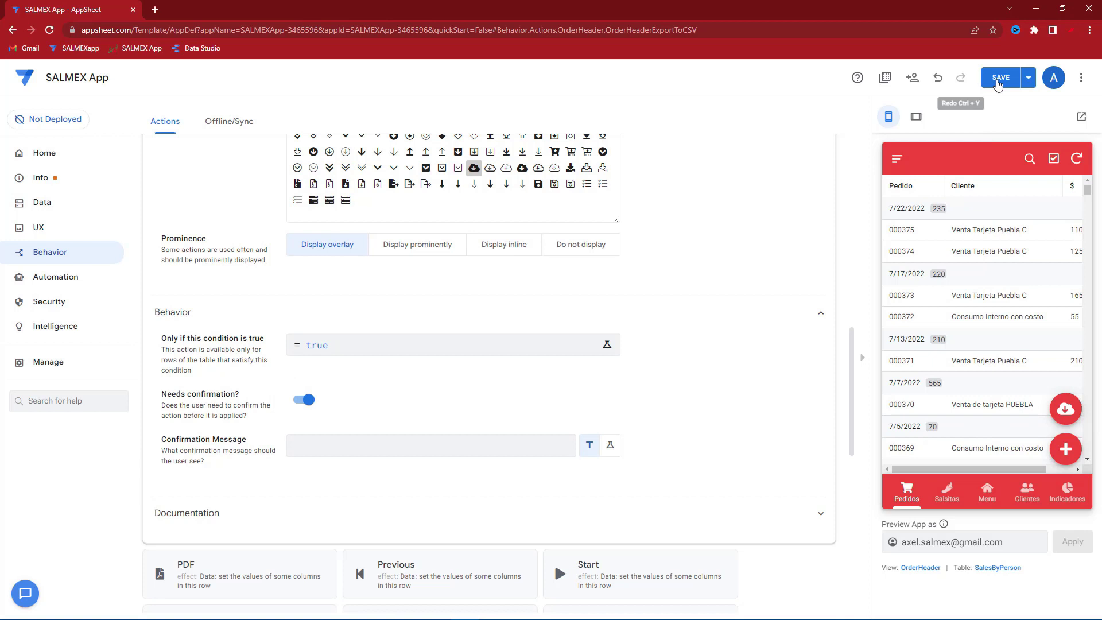
Step: Save the app with confirmation now required for the export action
click(998, 80)
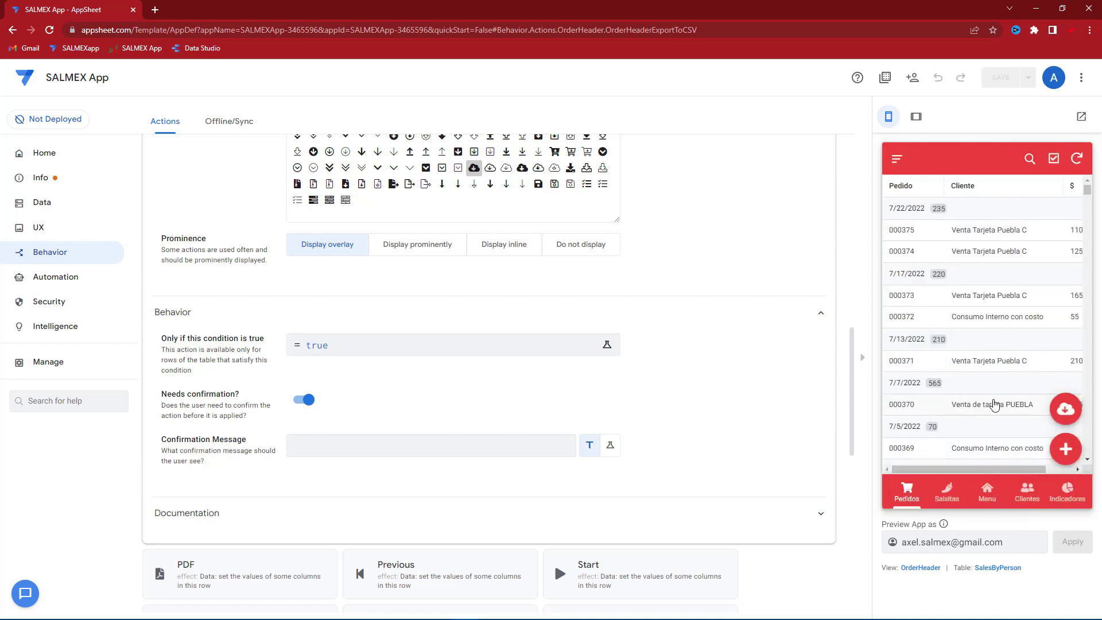
Step: Test the export button, then set the confirmation message '¿Estás seguro de exportar la info?' and save
click(1065, 409)
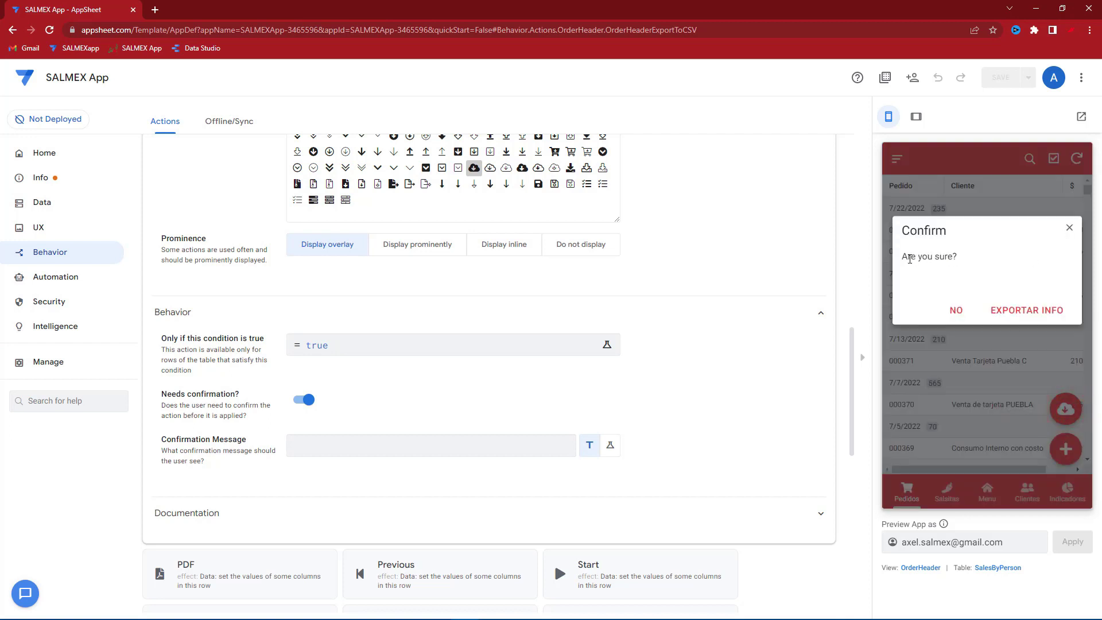
click(1069, 227)
click(316, 435)
text(¿)
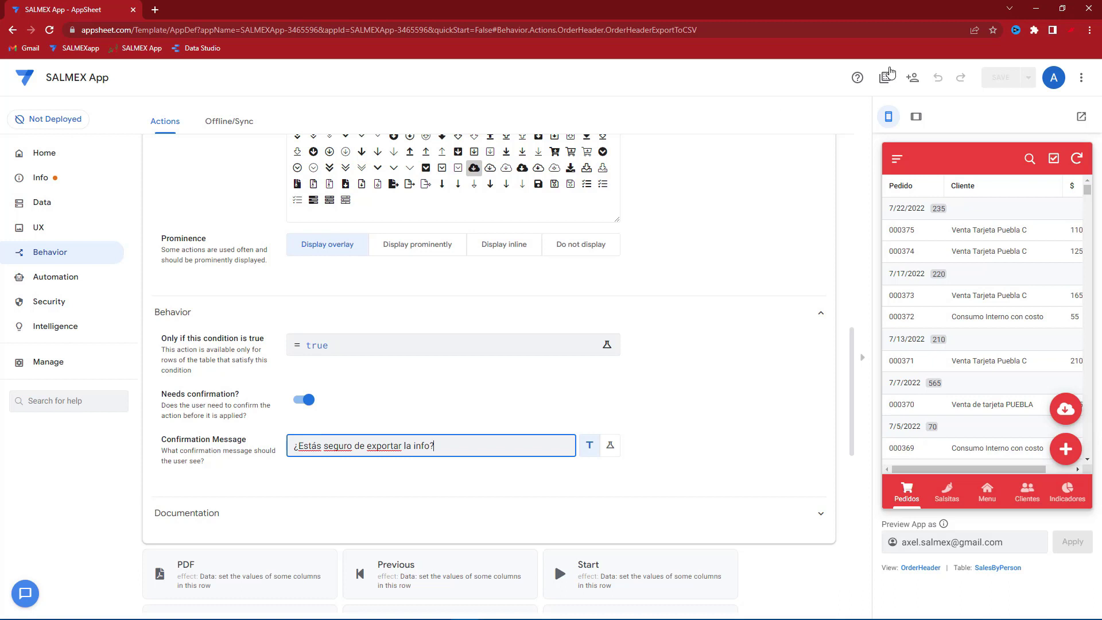
click(562, 421)
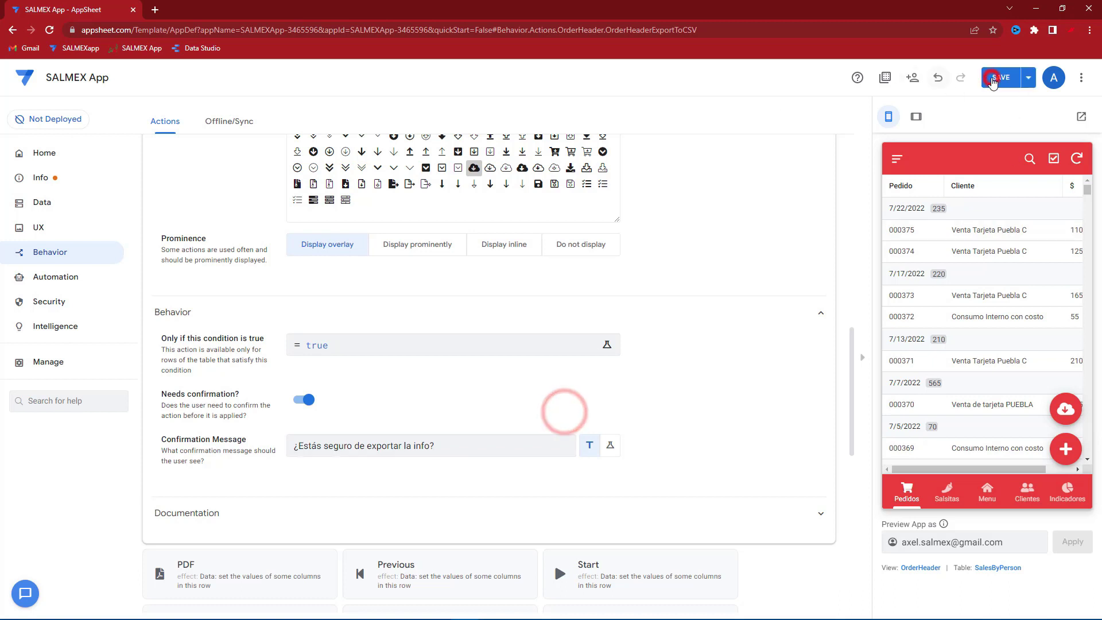
click(991, 80)
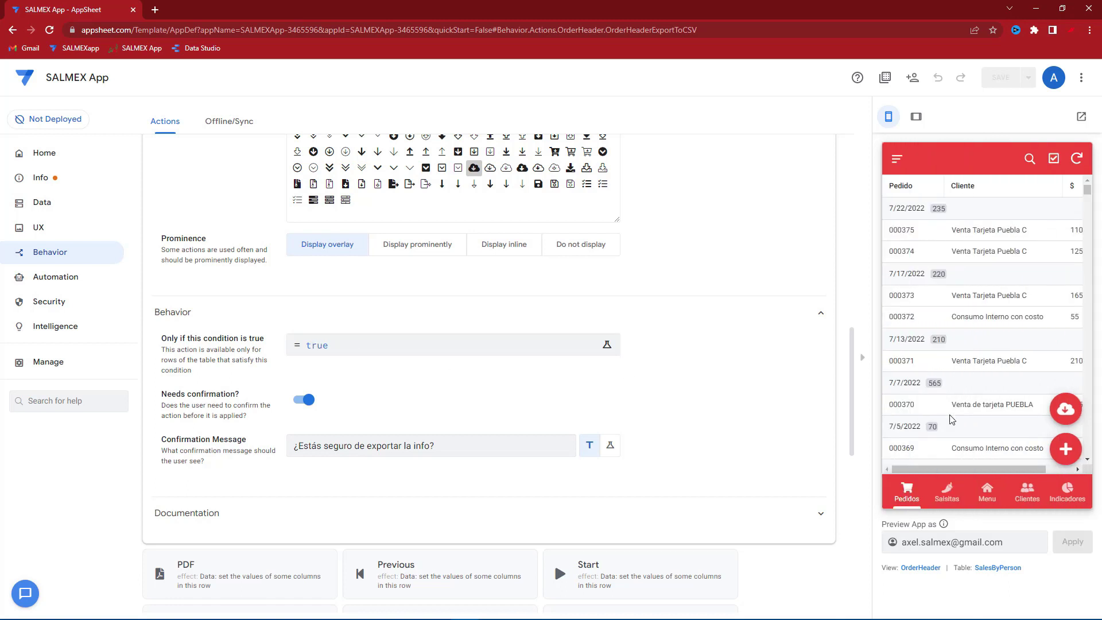
click(1064, 411)
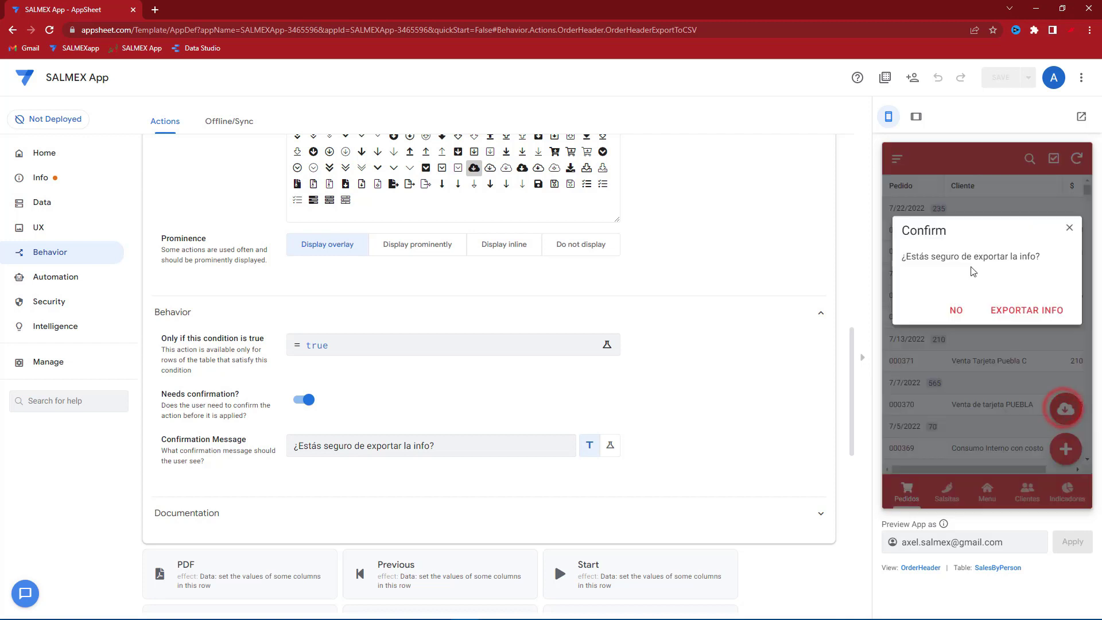
drag(909, 256, 1004, 257)
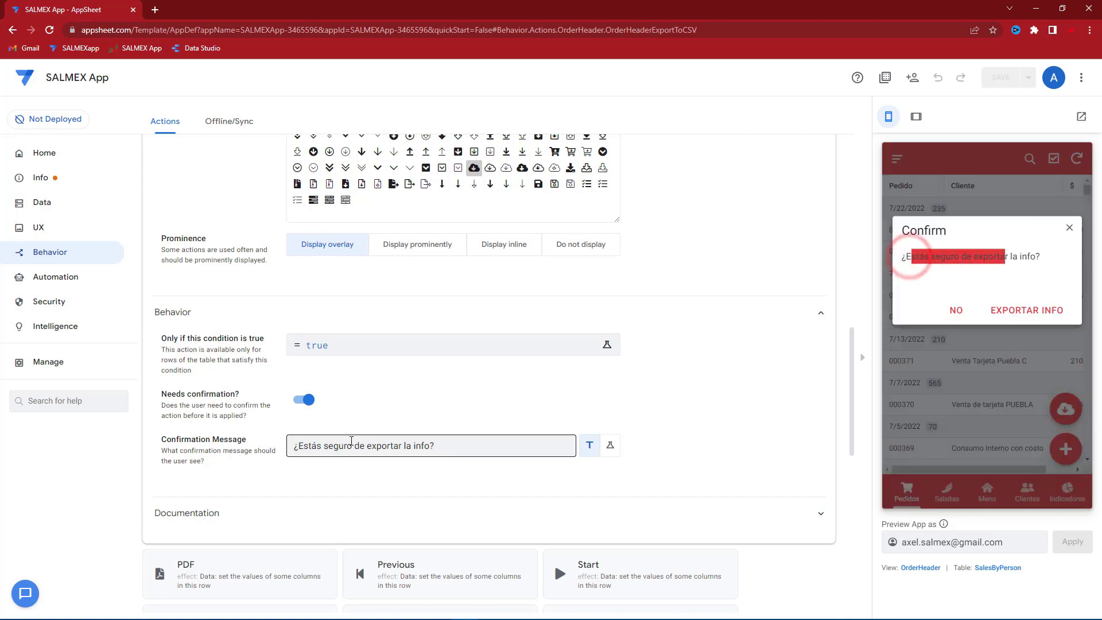
click(1069, 228)
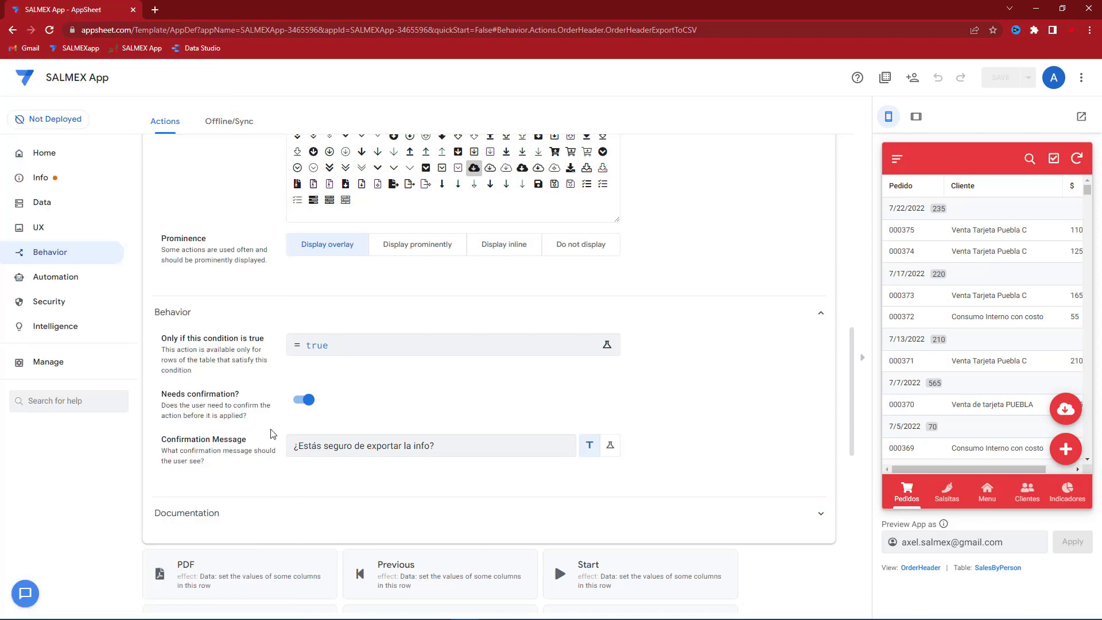
Step: Replace the action's 'true' condition with CONTEXT("host")="browser" in the Expression Assistant
click(319, 344)
double_click(344, 172)
text(CONTEXT("host")="browser")
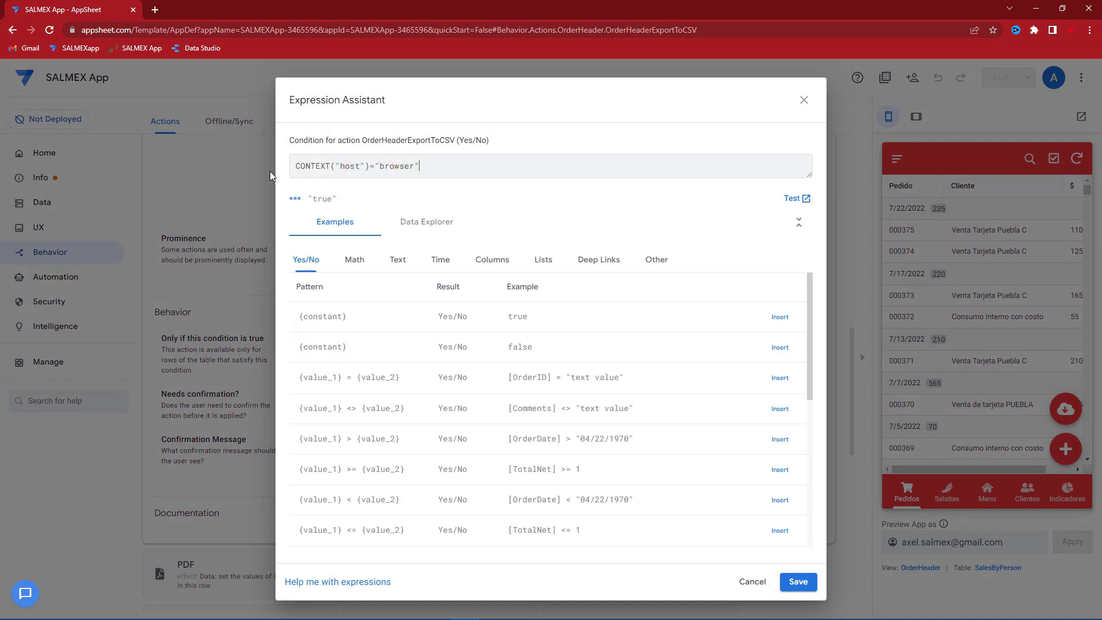
double_click(298, 165)
double_click(350, 166)
drag(336, 167, 358, 168)
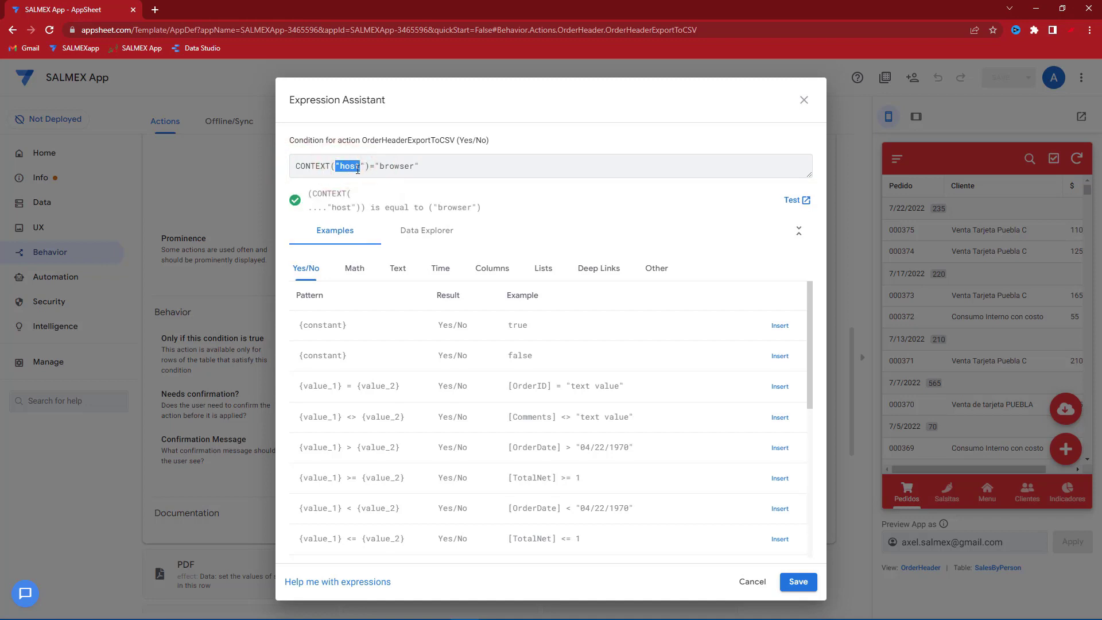
double_click(381, 167)
click(418, 167)
Step: Save the browser-only condition, glance at the earlier exported spreadsheet, then minimize Excel
click(798, 581)
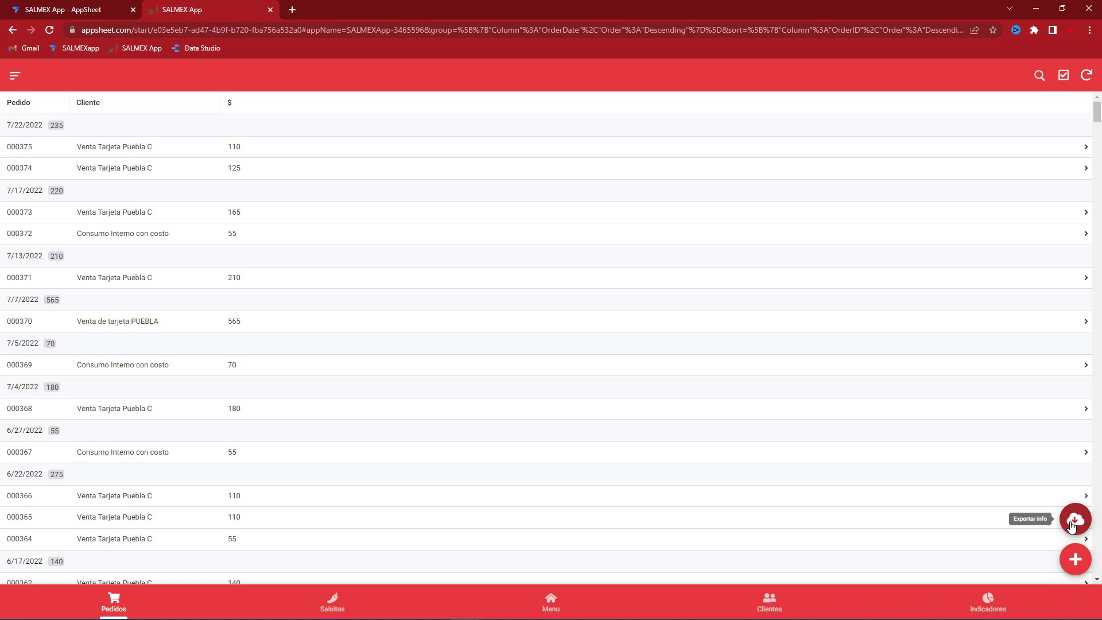
click(555, 614)
click(40, 159)
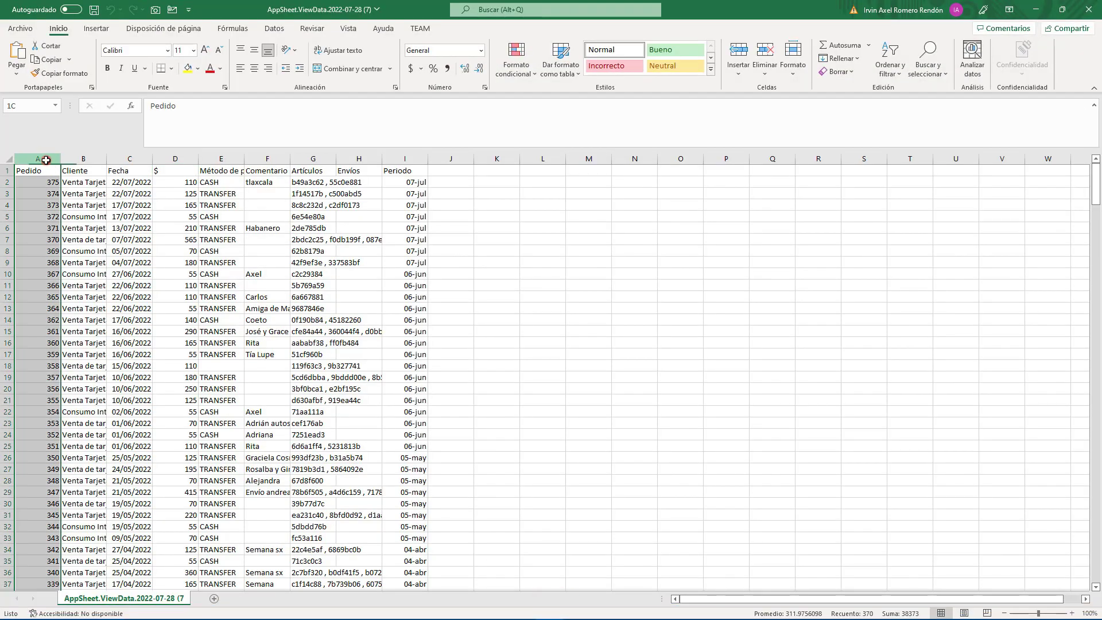
click(1036, 9)
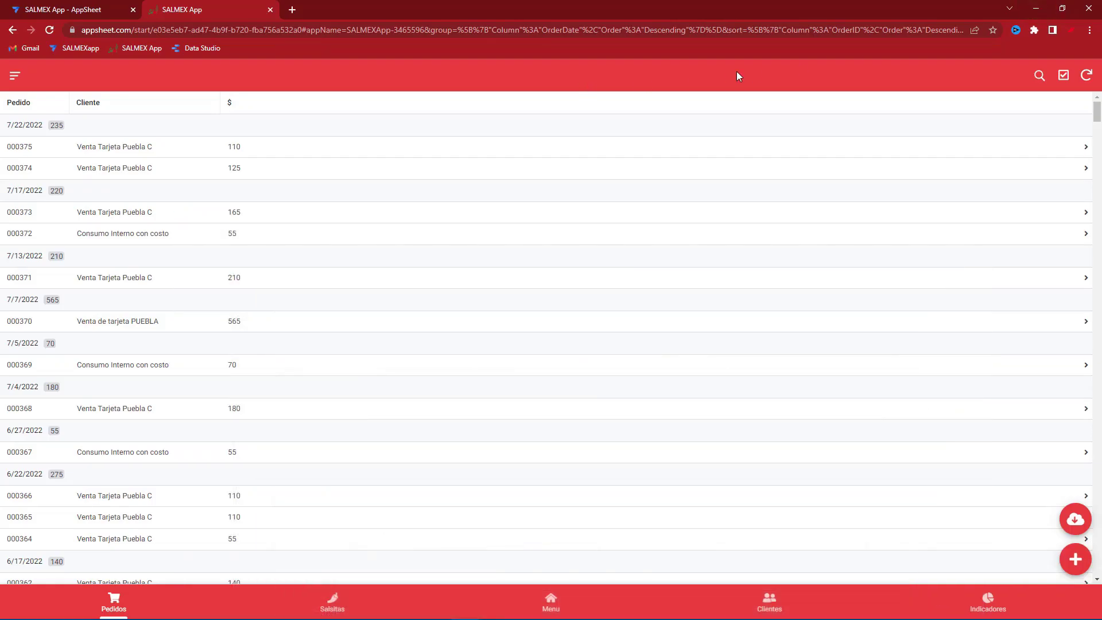
Step: Filter the order list's Método de pago to TRANSFER only
click(1039, 75)
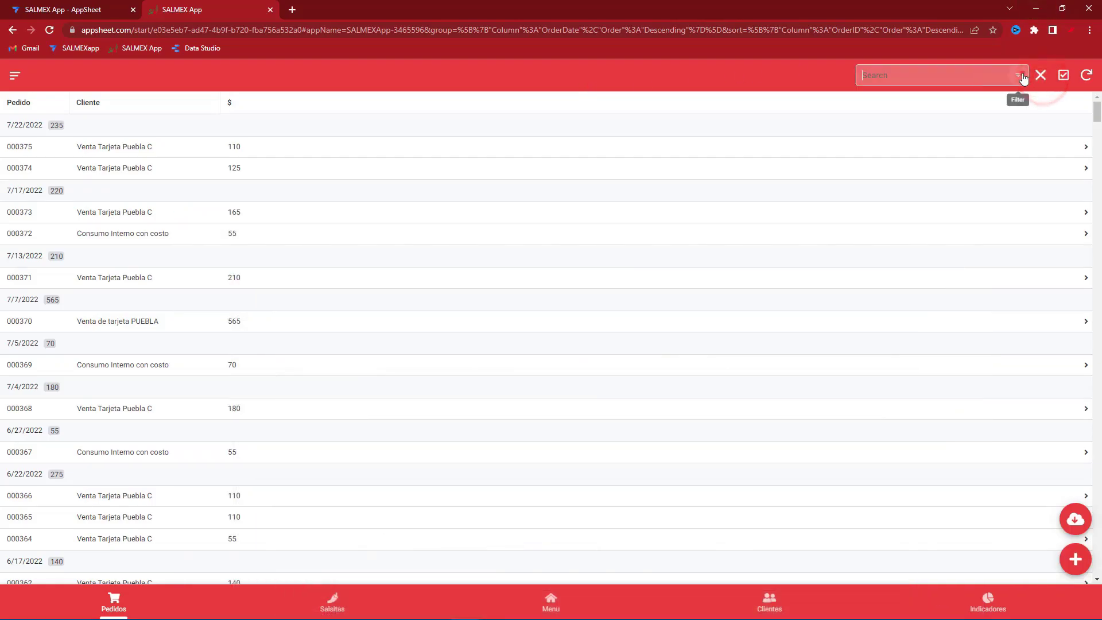
click(1021, 74)
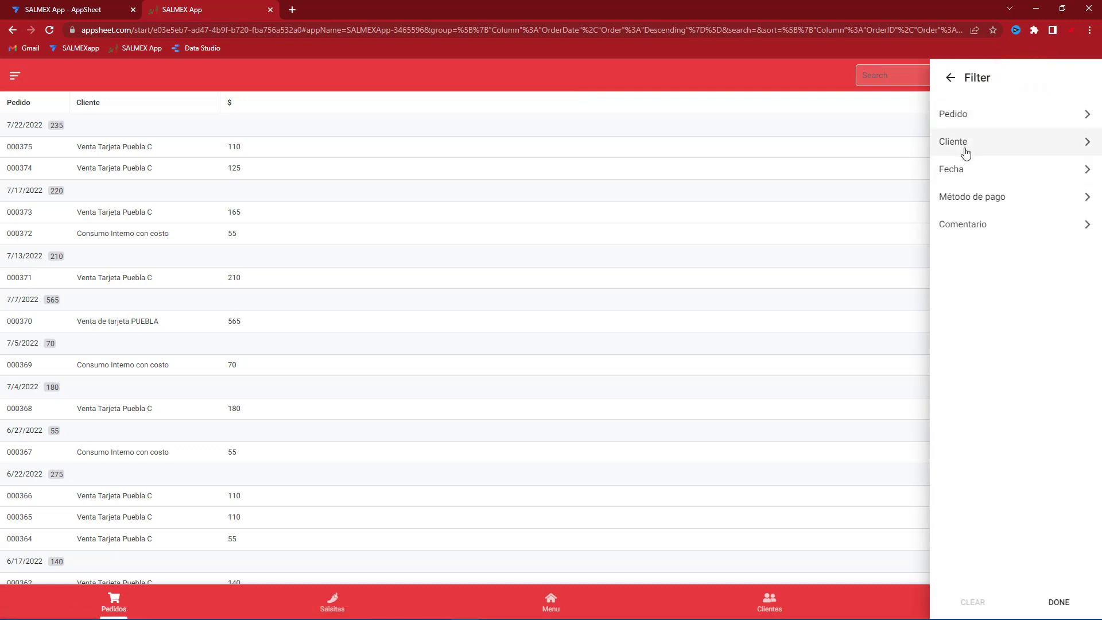
click(967, 202)
click(944, 141)
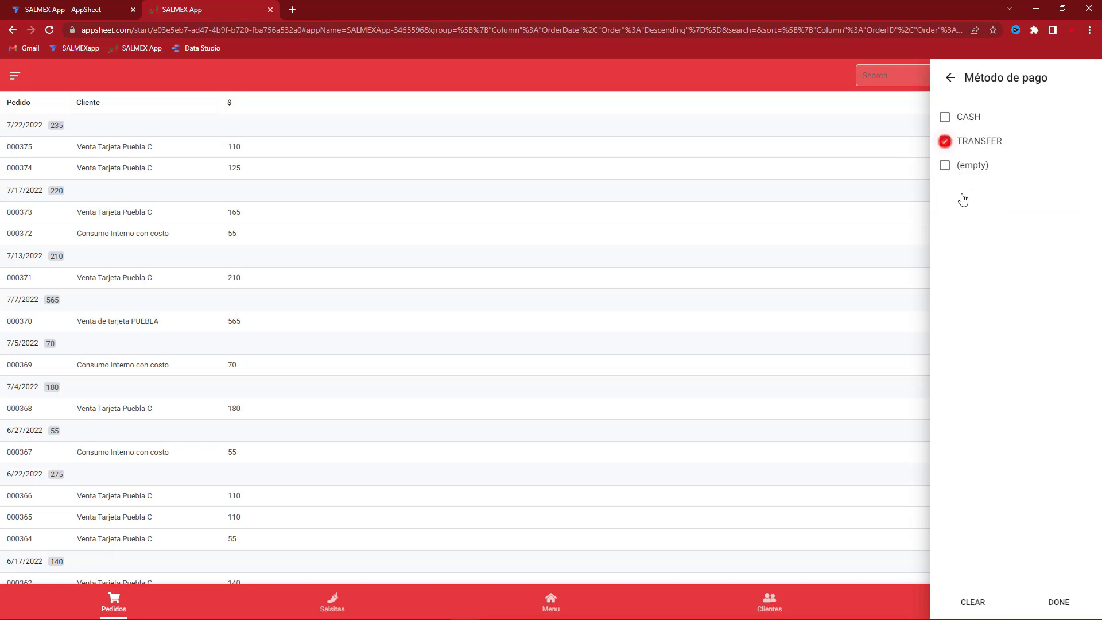
click(1047, 604)
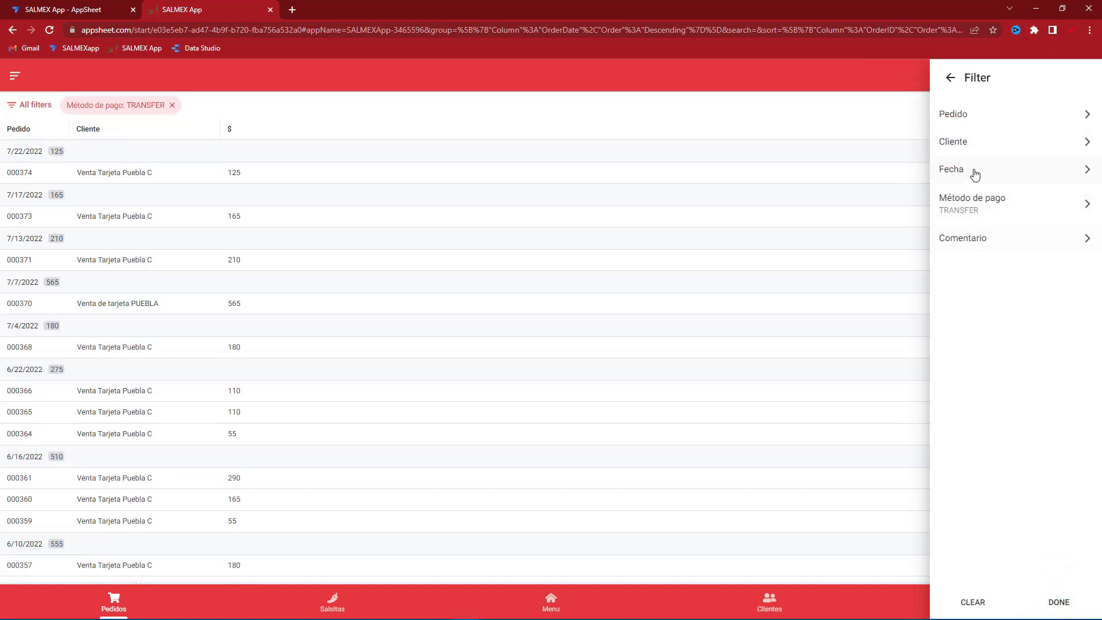
Step: Set the Fecha filter from 6/1/2022 to 7/28/2022 and apply the filters
click(975, 170)
click(975, 120)
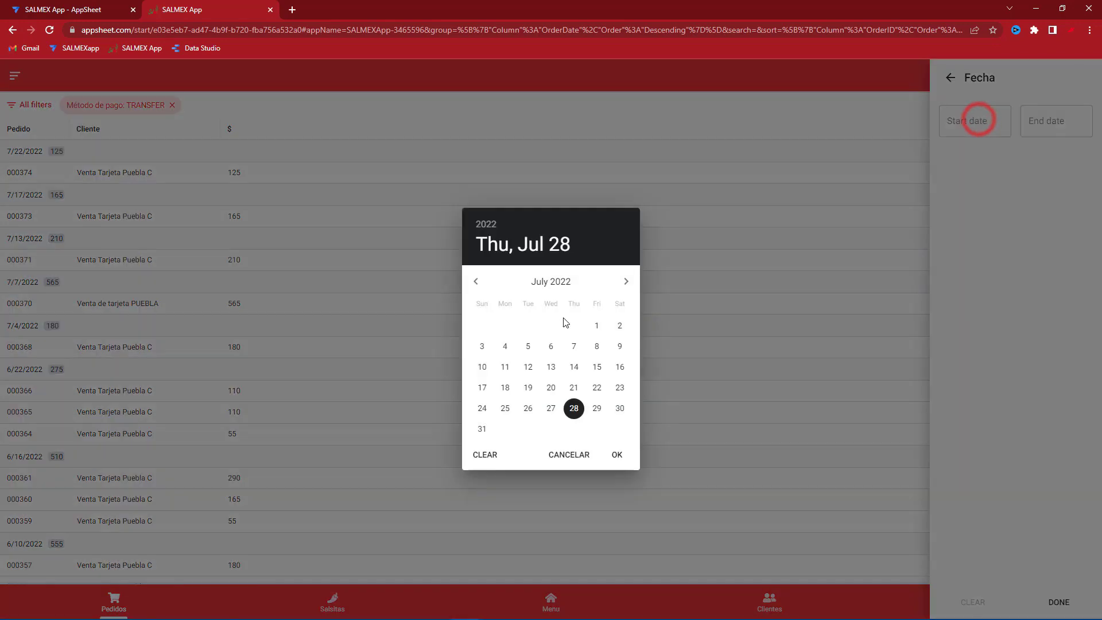
click(595, 327)
click(475, 281)
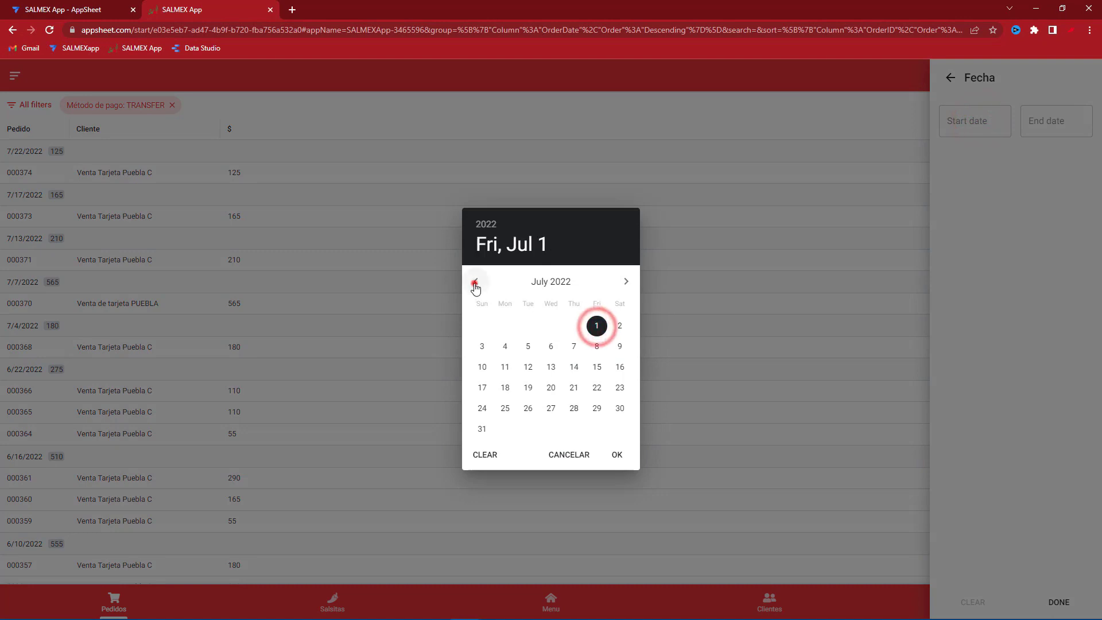
click(548, 326)
click(616, 455)
click(1029, 123)
click(573, 408)
click(616, 455)
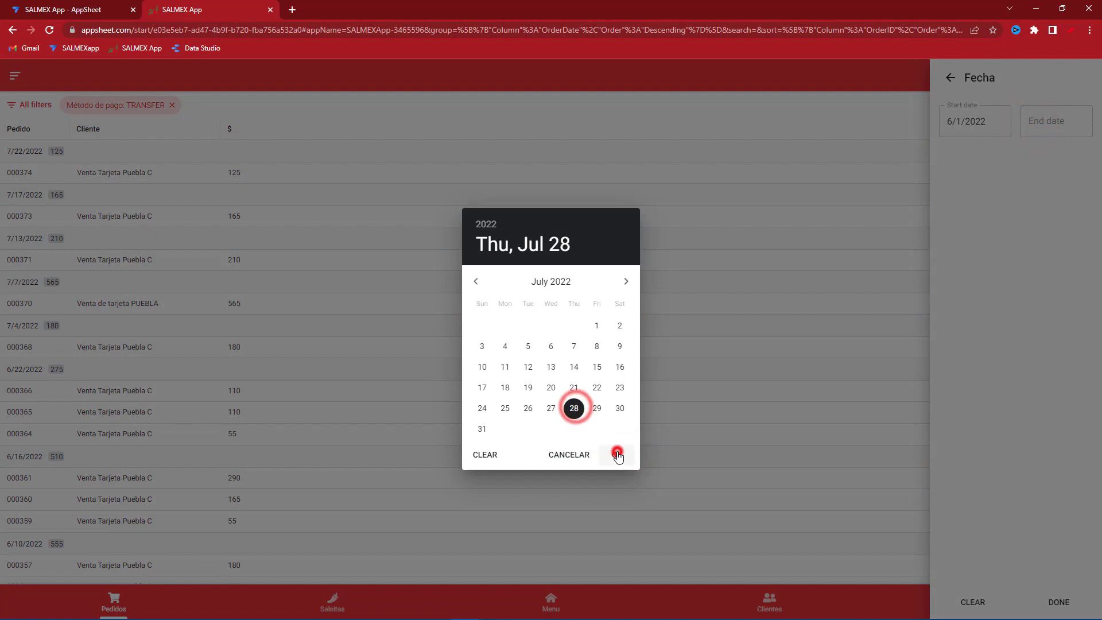
click(1051, 601)
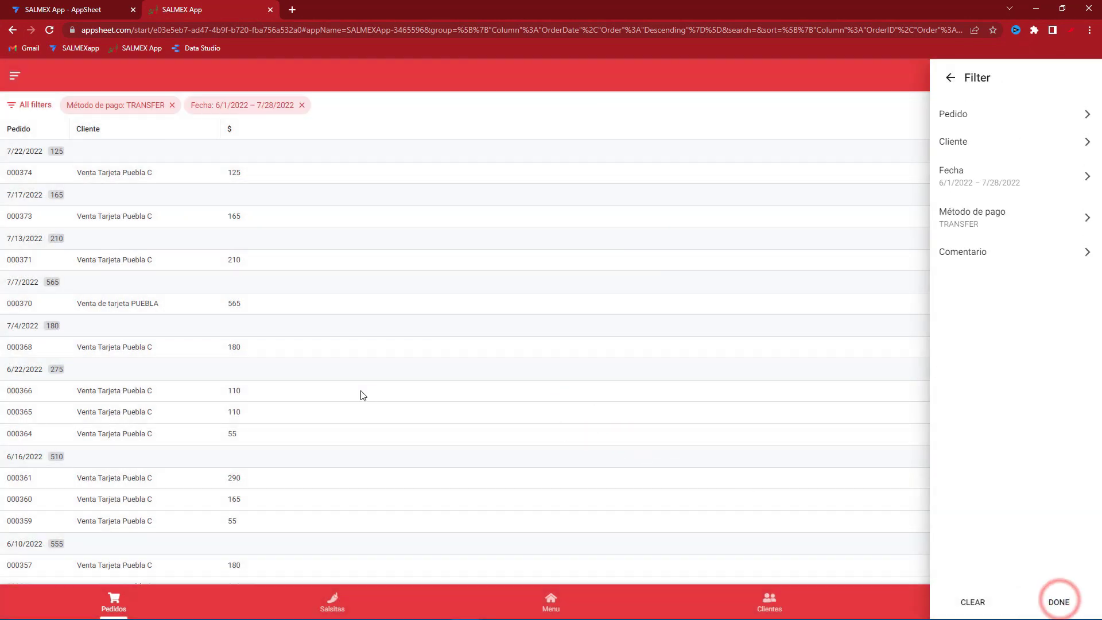
click(1059, 603)
scroll(505, 394, down, 2)
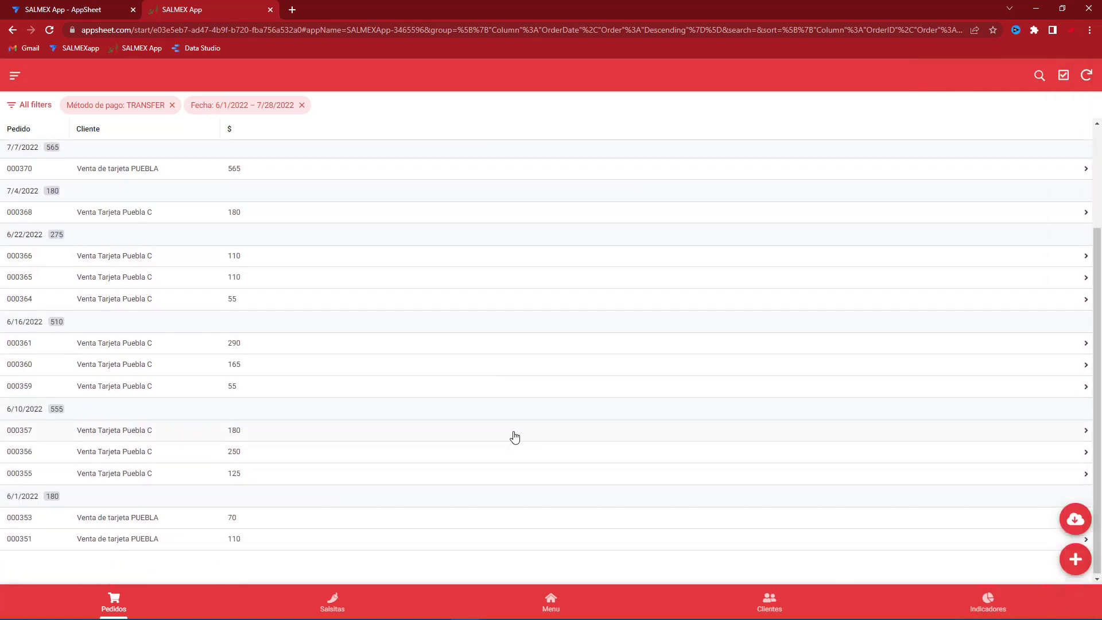
scroll(514, 436, up, 2)
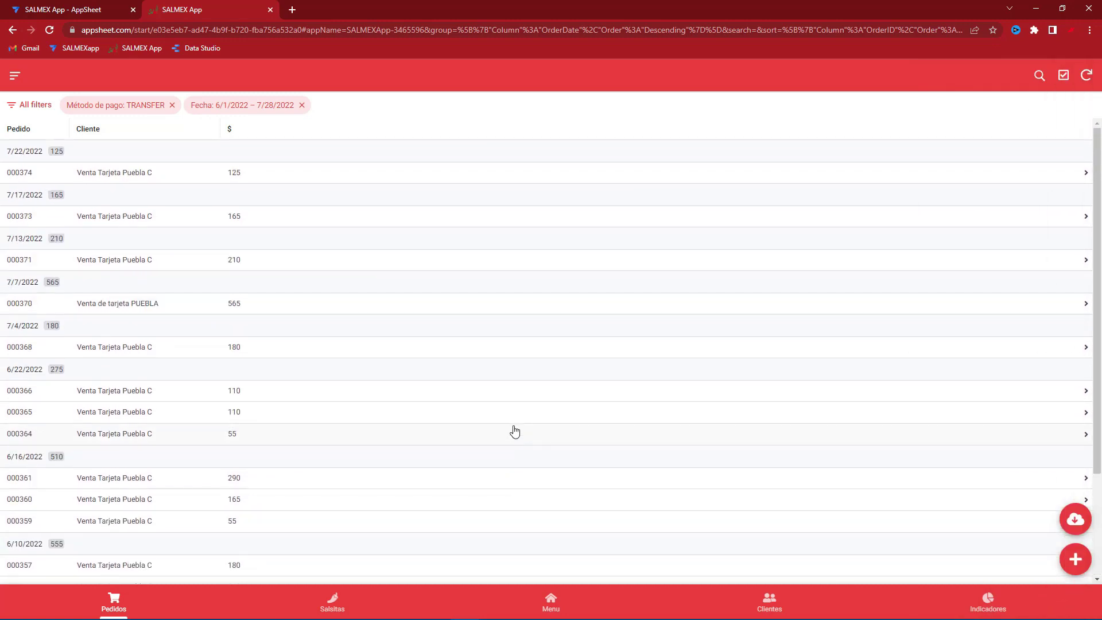
Step: Run Exportar info on the filtered TRANSFER orders and dismiss both export confirmation messages
click(1080, 522)
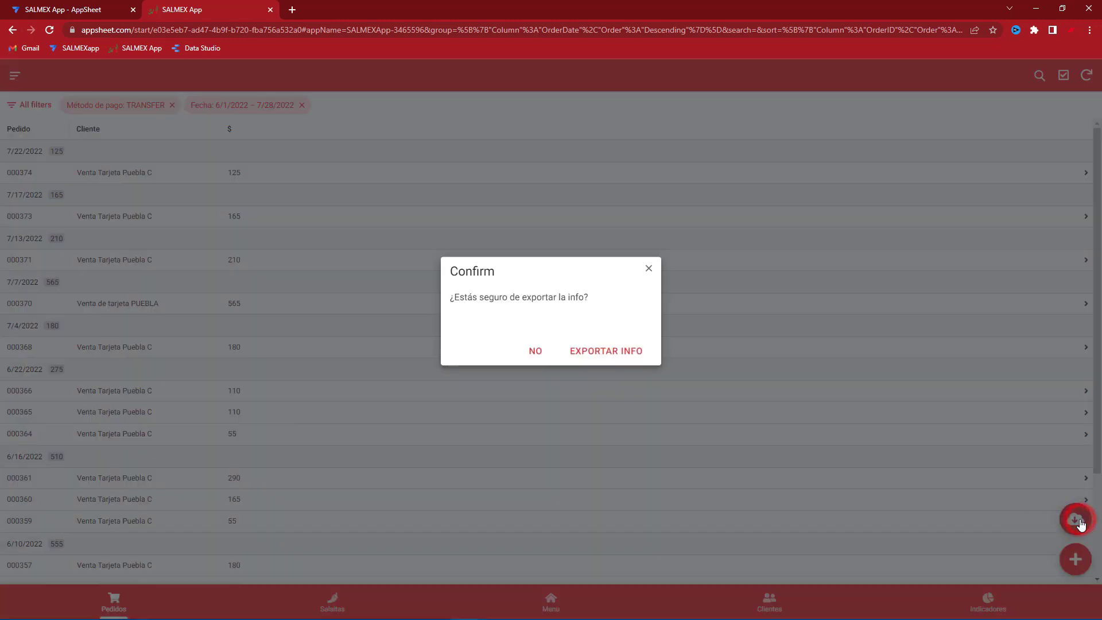
click(602, 350)
click(635, 365)
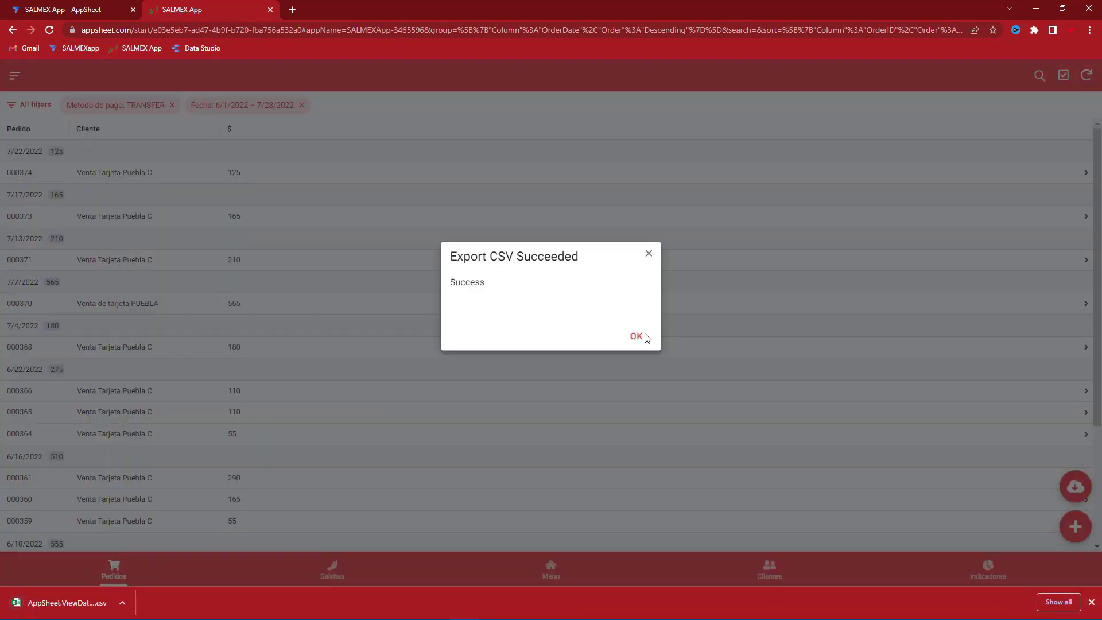
click(644, 336)
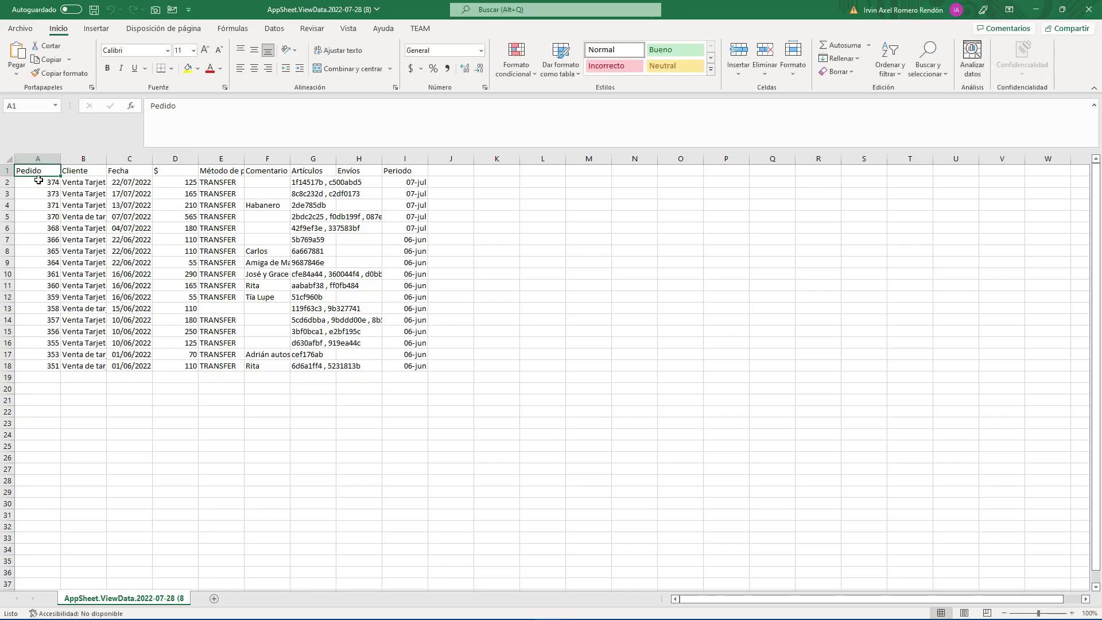
drag(38, 180, 421, 366)
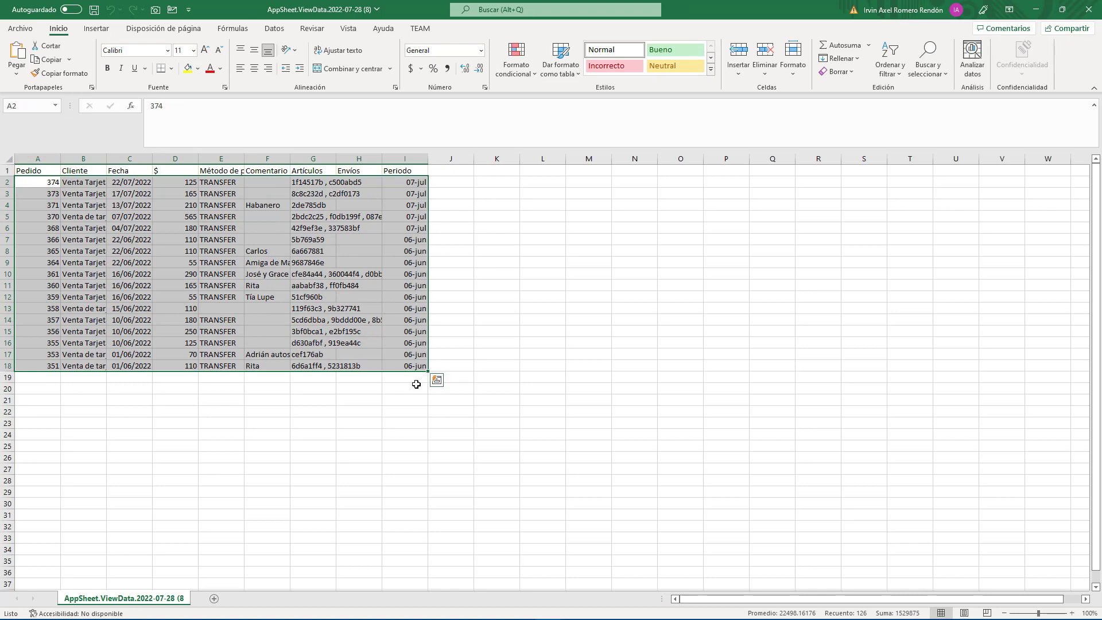
click(416, 384)
drag(49, 183, 404, 366)
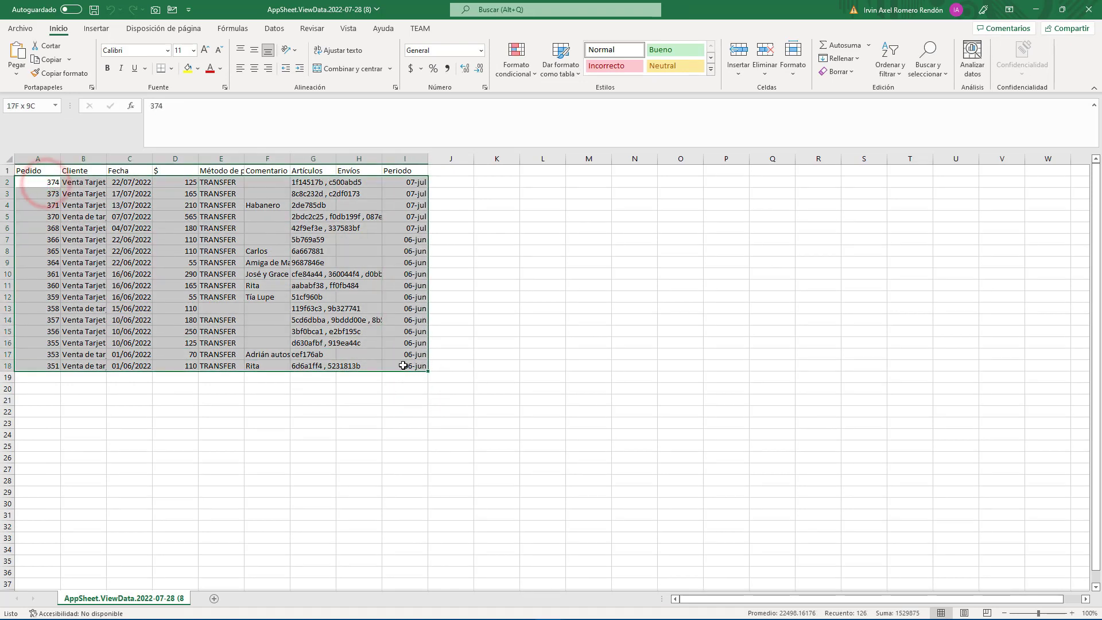
click(339, 388)
click(50, 155)
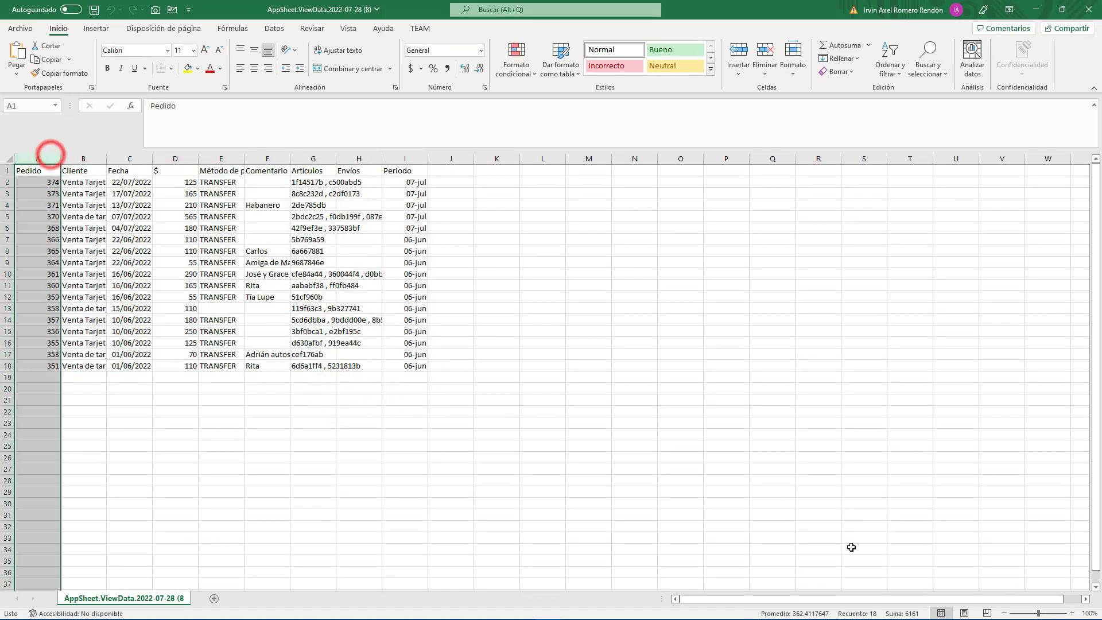